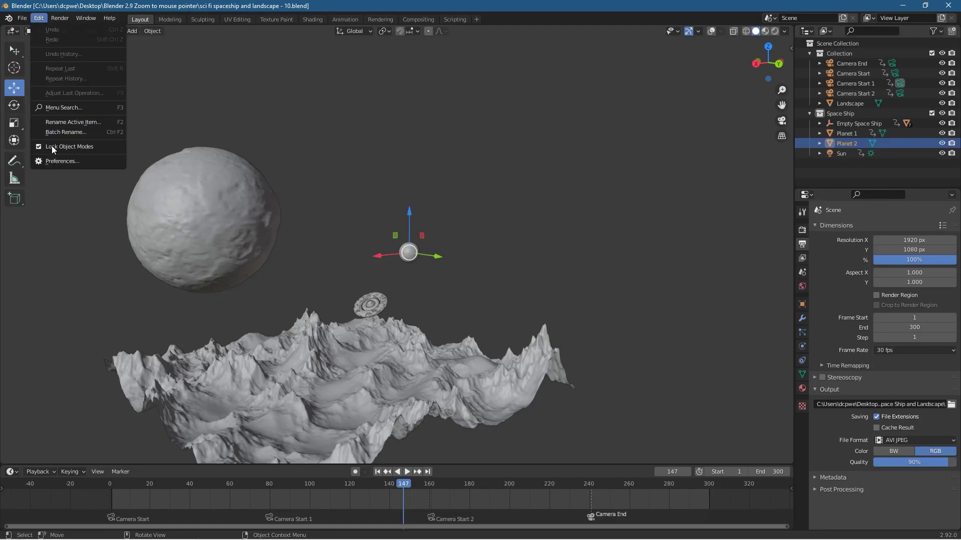
# Step: Enable Orbit Around Selection in Navigation preferences, then orbit around the selected spaceship
pyautogui.click(55, 160)
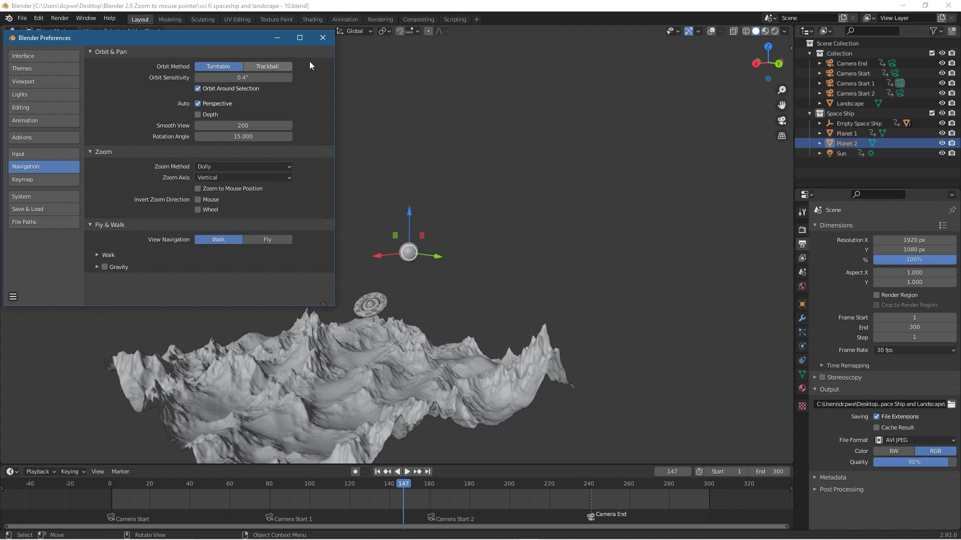
pyautogui.click(323, 37)
pyautogui.click(369, 305)
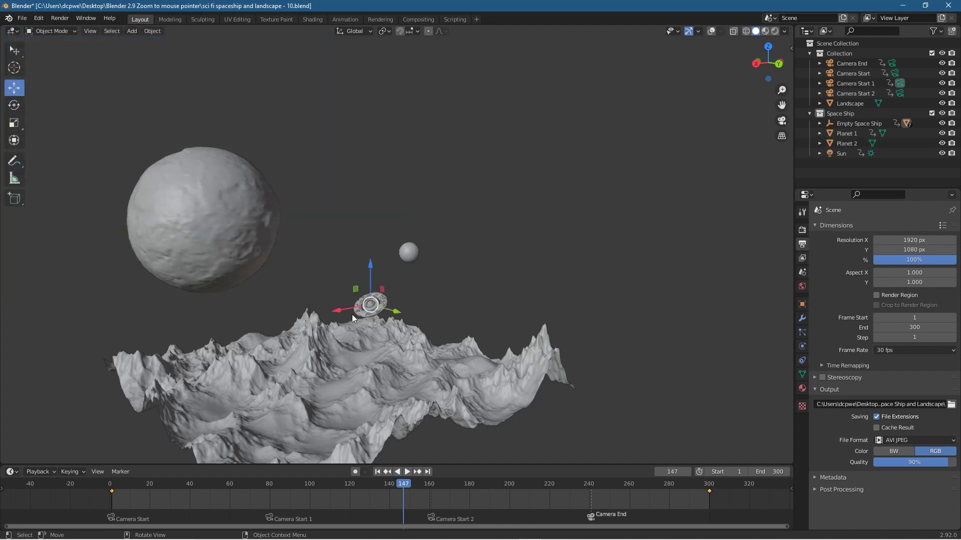
pyautogui.scroll(3, 353, 314)
pyautogui.scroll(3, 440, 197)
pyautogui.moveTo(440, 197); pyautogui.dragTo(375, 269, button='middle')
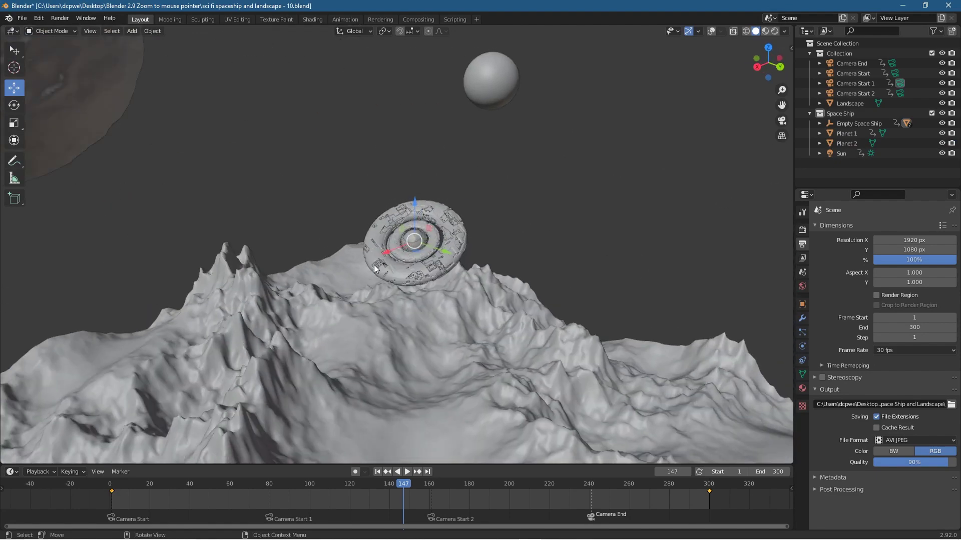
# Step: Orbit the view around Planet 2, then around Planet 1, and shift across the landscape
pyautogui.click(491, 86)
pyautogui.moveTo(615, 87); pyautogui.dragTo(354, 115, button='middle')
pyautogui.click(197, 157)
pyautogui.scroll(-3, 190, 154)
pyautogui.moveTo(186, 152); pyautogui.dragTo(232, 162, button='middle')
pyautogui.moveTo(529, 239); pyautogui.dragTo(341, 230, button='middle')
pyautogui.scroll(3, 341, 230)
# Step: Play the animation through the camera view and stop it at frame 222
pyautogui.press('space')
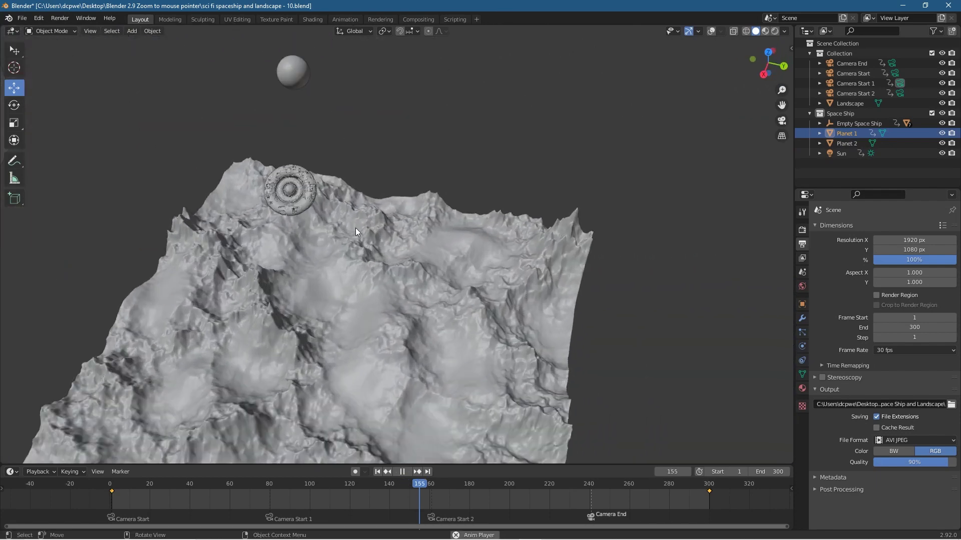
pyautogui.press('KP_0')
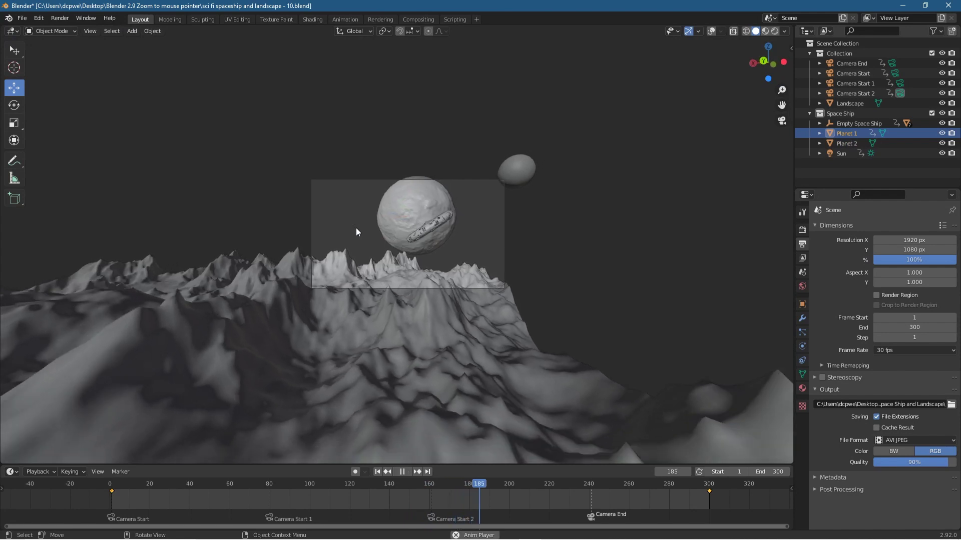
pyautogui.press('space')
pyautogui.scroll(4, 356, 228)
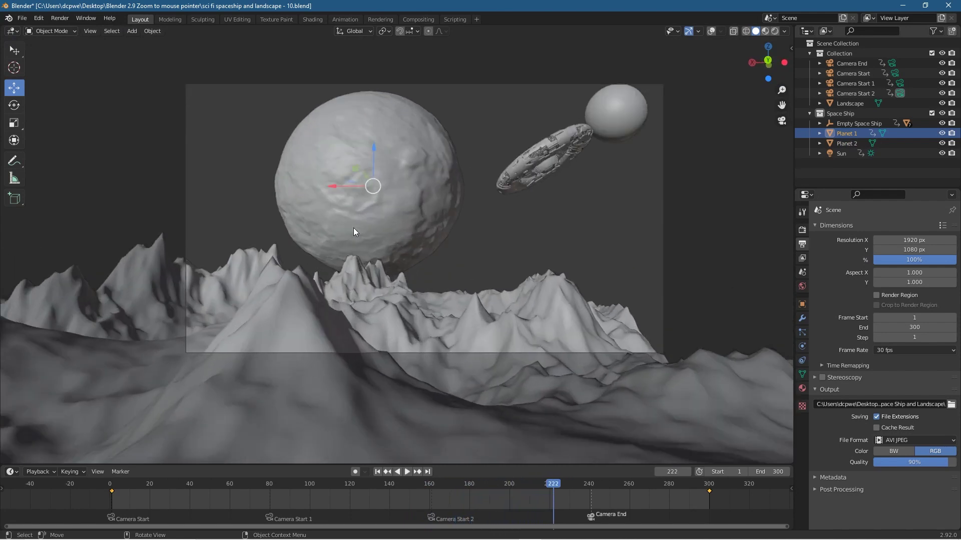
# Step: Orbit and zoom around the whole landscape block and Planet 1
pyautogui.moveTo(353, 227); pyautogui.dragTo(441, 214, button='middle')
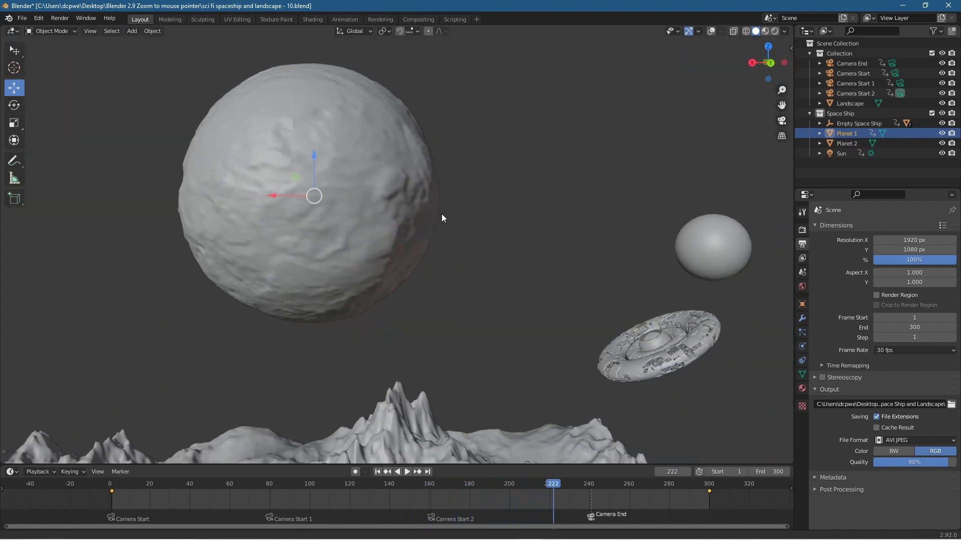
pyautogui.scroll(-3, 427, 246)
pyautogui.moveTo(427, 246); pyautogui.dragTo(377, 248, button='middle')
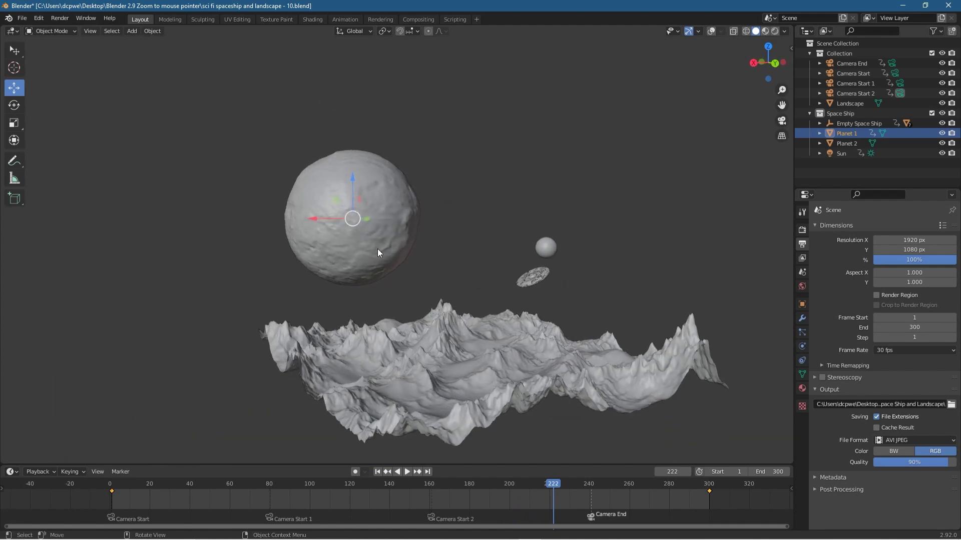
pyautogui.scroll(2, 347, 227)
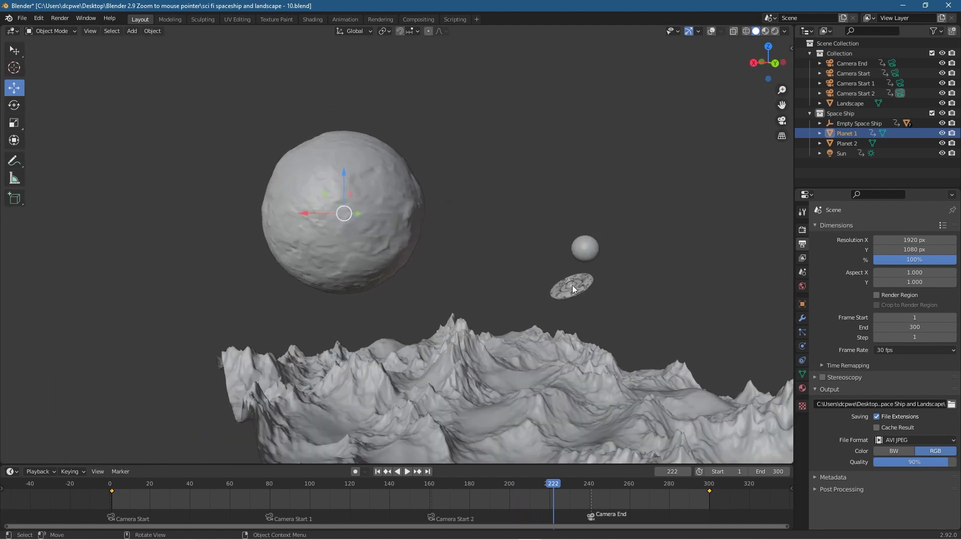
pyautogui.scroll(2, 575, 284)
pyautogui.scroll(-2, 576, 283)
pyautogui.moveTo(483, 305); pyautogui.dragTo(508, 323, button='middle')
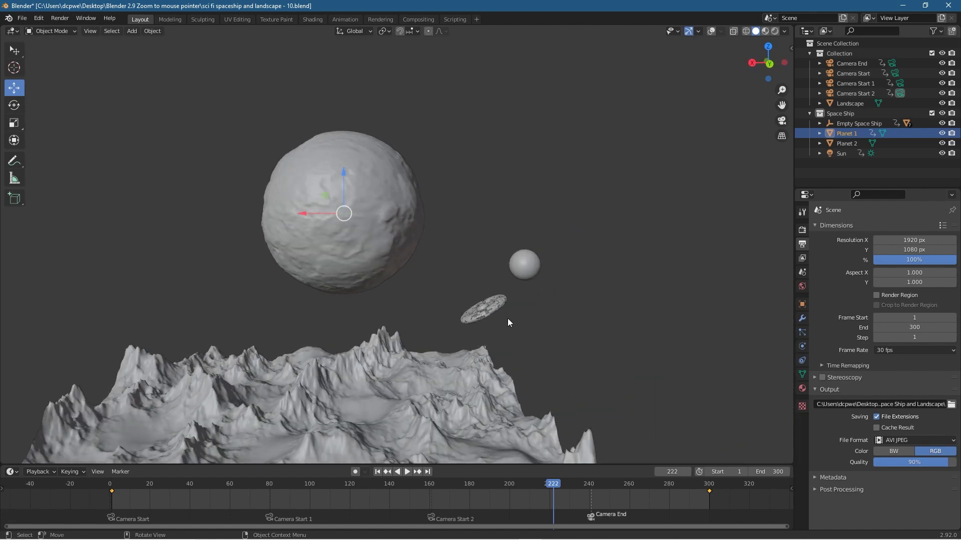
# Step: Select the spaceship, zoom in and out around it repeatedly, then open the Edit menu
pyautogui.click(488, 308)
pyautogui.scroll(3, 537, 335)
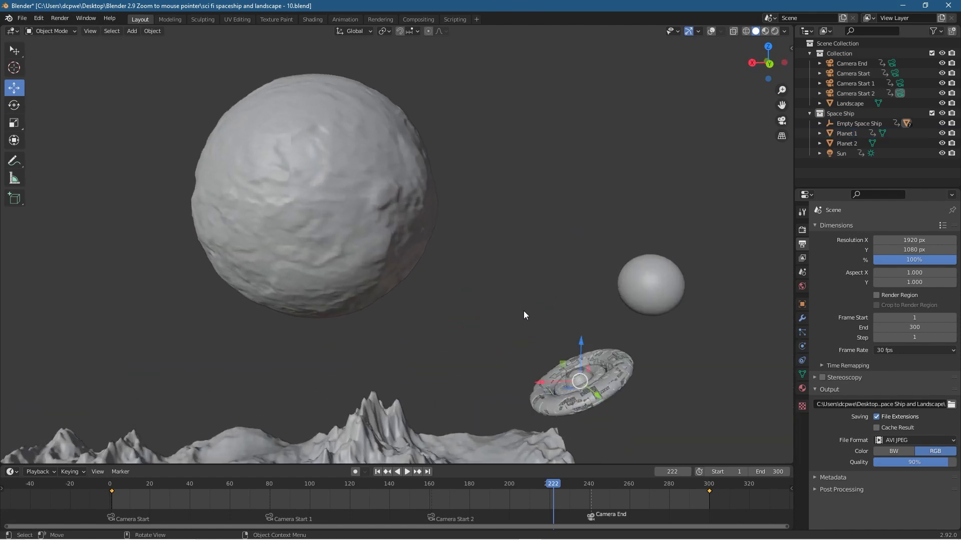
pyautogui.scroll(2, 523, 311)
pyautogui.scroll(-1, 195, 92)
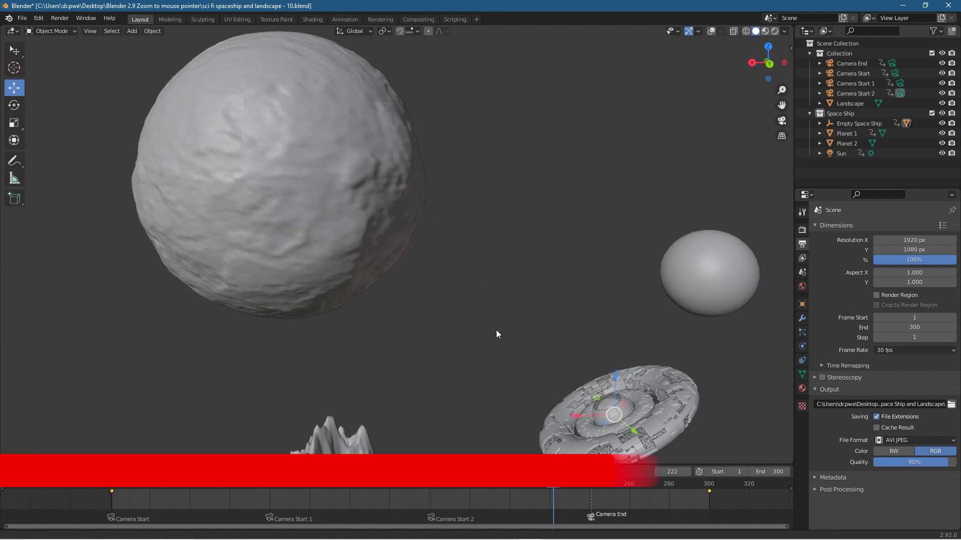
pyautogui.scroll(2, 230, 149)
pyautogui.scroll(-1, 389, 259)
pyautogui.scroll(-1, 242, 185)
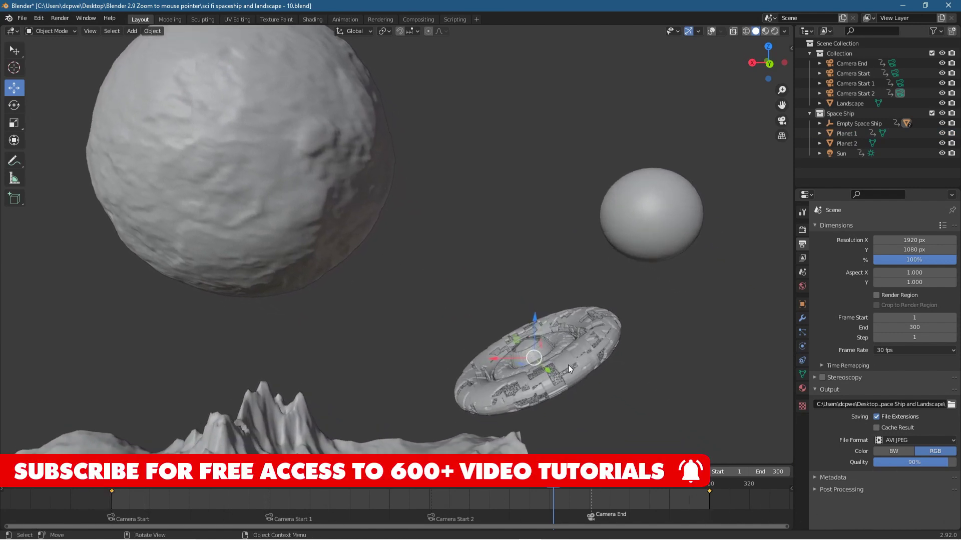
pyautogui.scroll(2, 571, 365)
pyautogui.scroll(-2, 545, 356)
pyautogui.scroll(2, 488, 332)
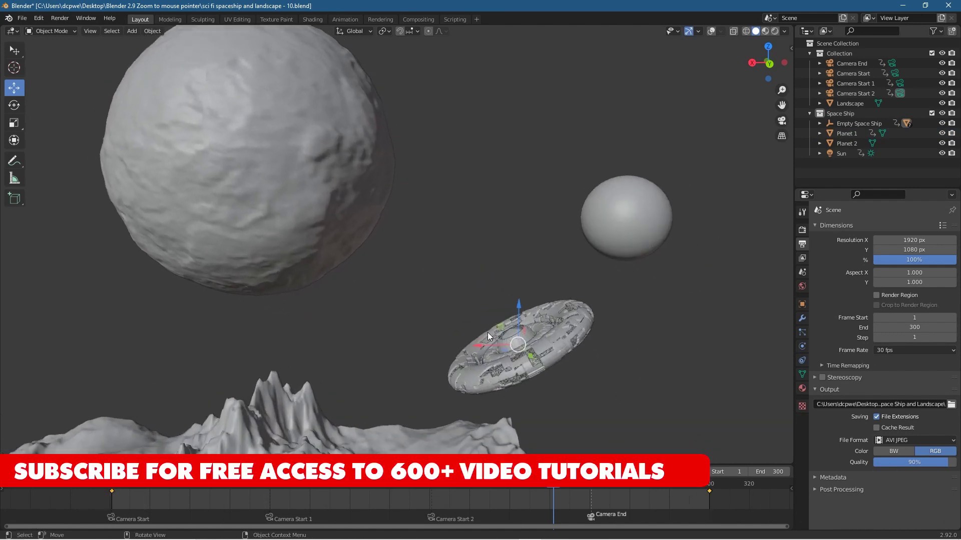
pyautogui.scroll(2, 572, 344)
pyautogui.scroll(-4, 404, 343)
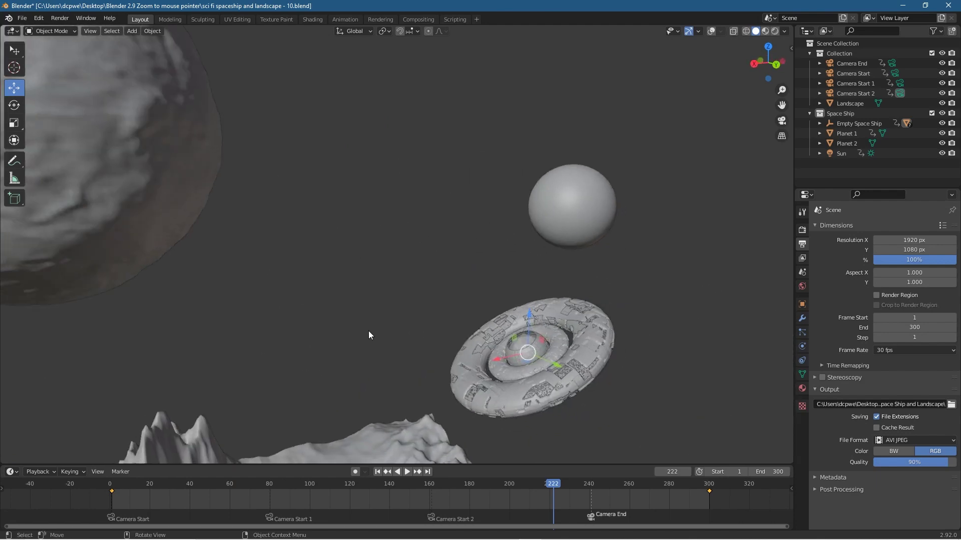
pyautogui.scroll(-4, 347, 291)
pyautogui.scroll(4, 330, 289)
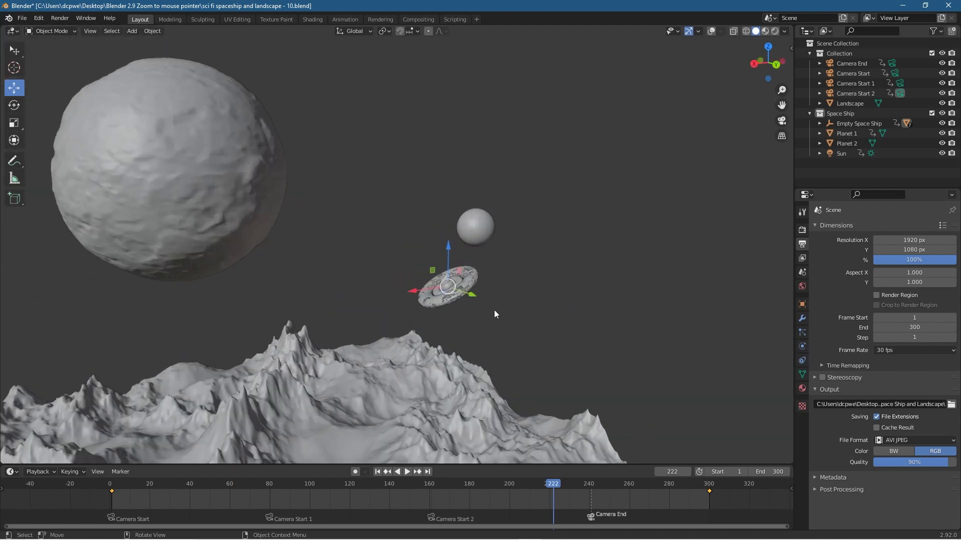
pyautogui.click(39, 18)
# Step: Turn on Auto Depth in the Navigation preferences
pyautogui.click(61, 157)
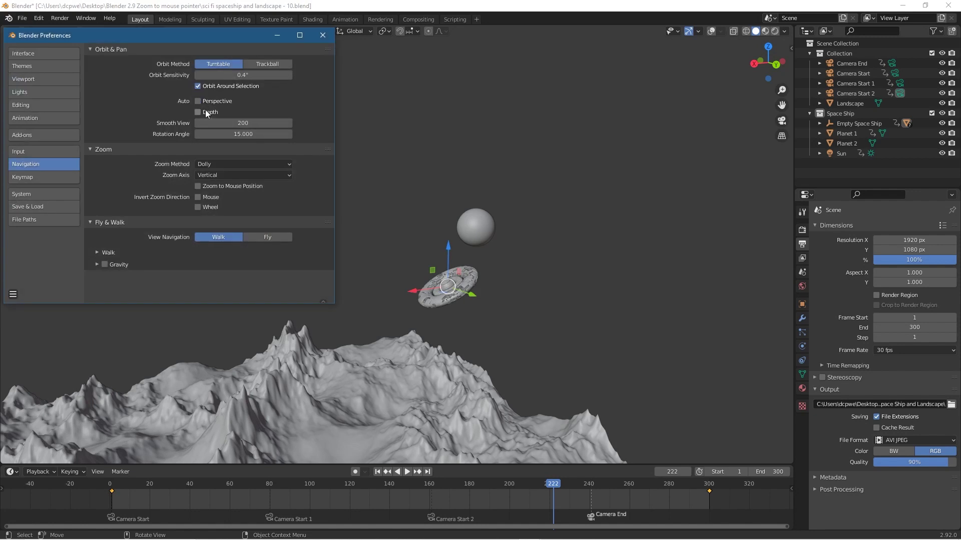
pyautogui.click(199, 112)
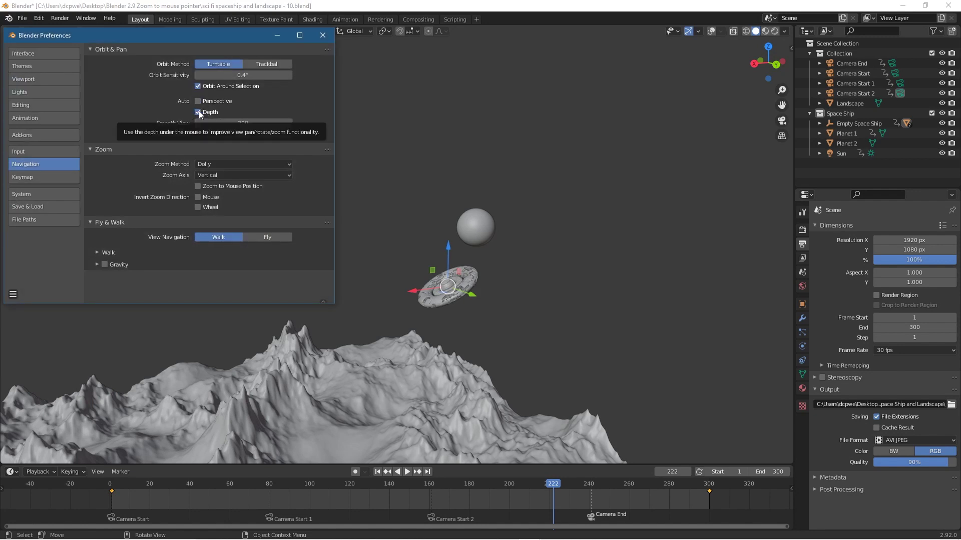
pyautogui.click(322, 35)
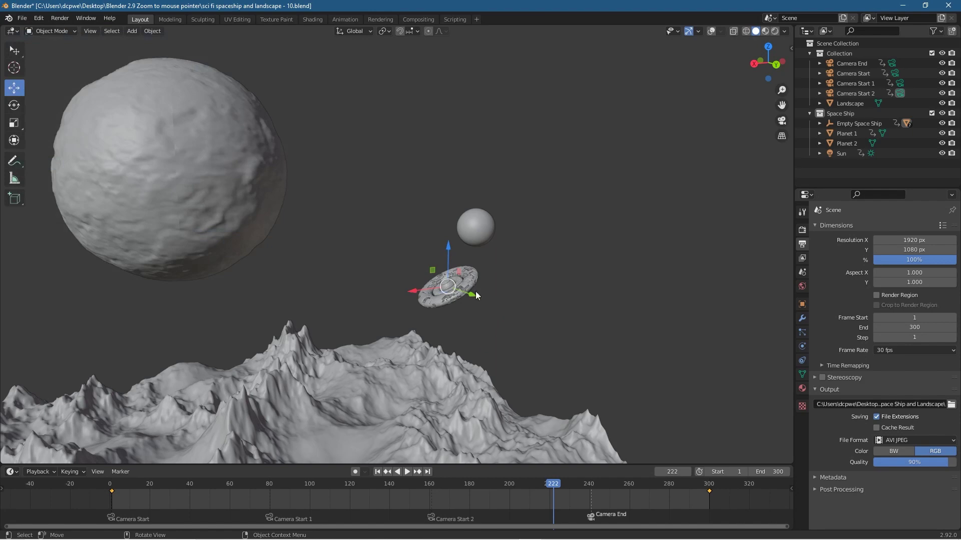
# Step: Zoom close into the spaceship's dome, then orbit back out to side and higher angles
pyautogui.scroll(8, 569, 302)
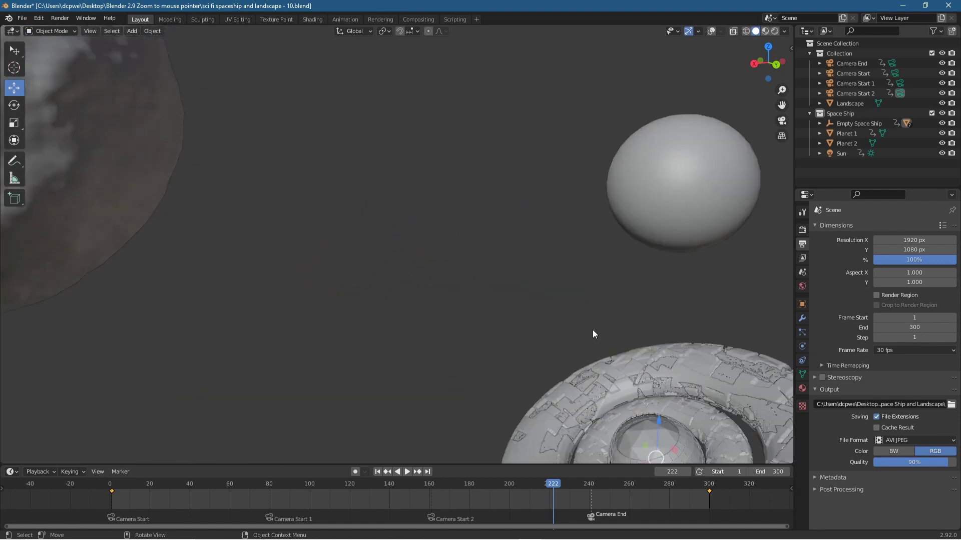
pyautogui.moveTo(581, 332); pyautogui.dragTo(353, 68, button='middle')
pyautogui.scroll(5, 514, 224)
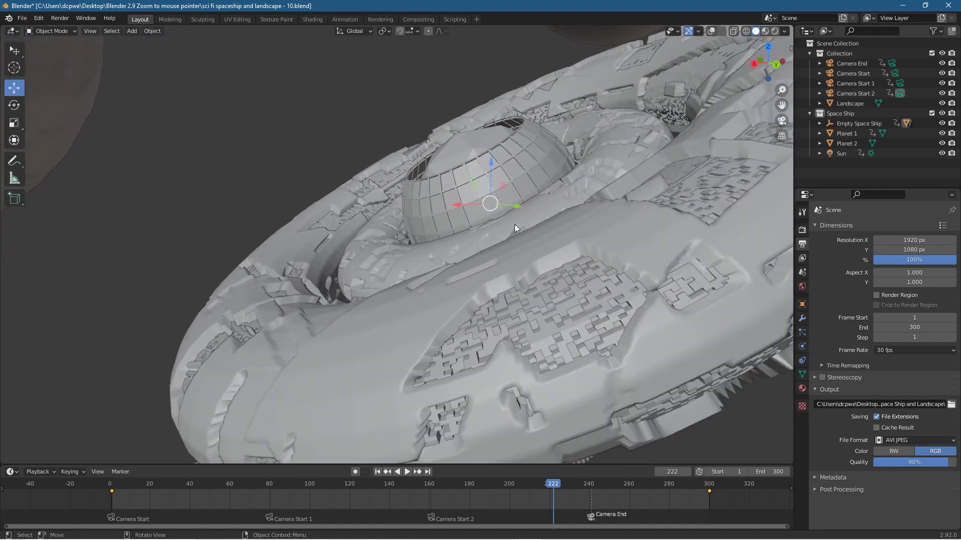
pyautogui.scroll(-5, 500, 218)
pyautogui.moveTo(255, 257); pyautogui.dragTo(320, 253, button='middle')
pyautogui.scroll(-5, 320, 253)
pyautogui.moveTo(237, 257); pyautogui.dragTo(345, 265, button='middle')
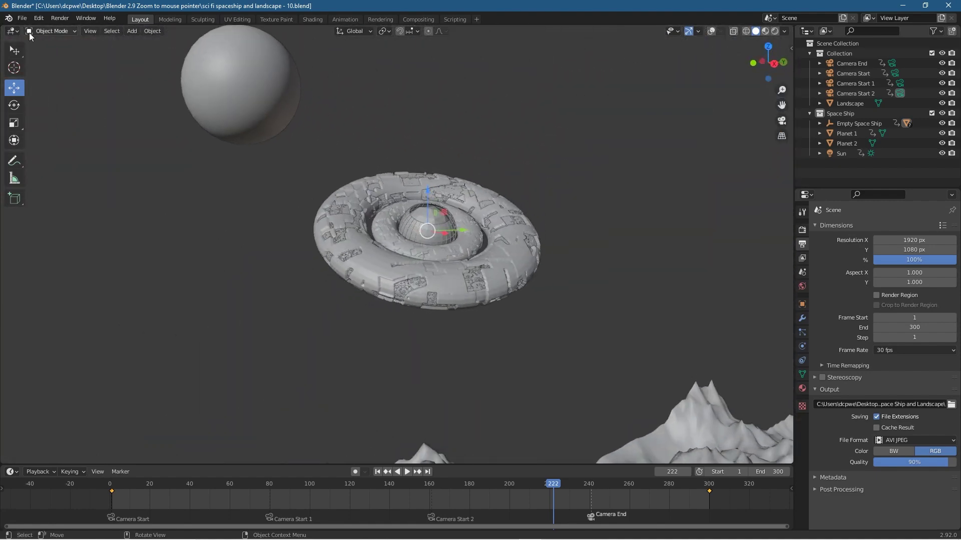
pyautogui.click(38, 21)
# Step: Check the Navigation preferences, then orbit to show the sphere and landscape
pyautogui.click(61, 160)
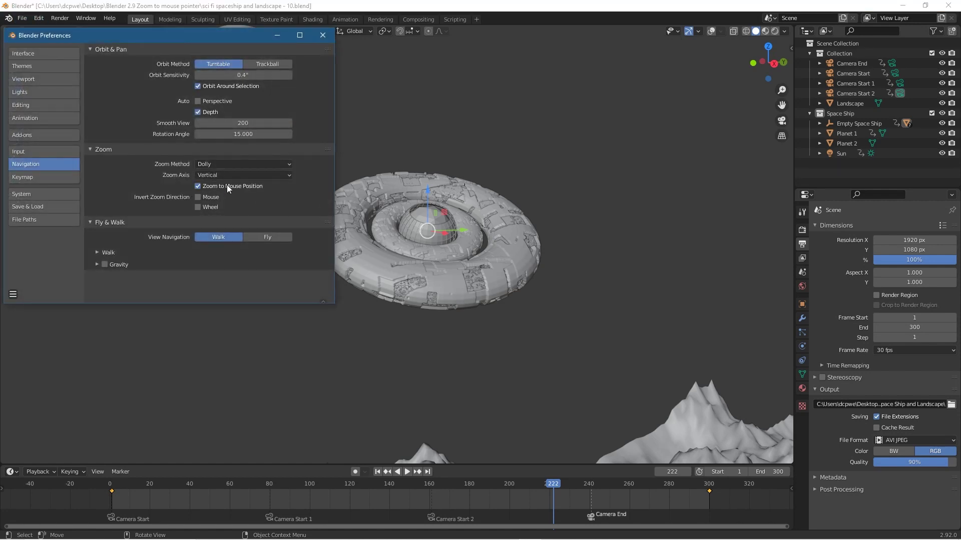
pyautogui.click(323, 35)
pyautogui.scroll(-5, 303, 254)
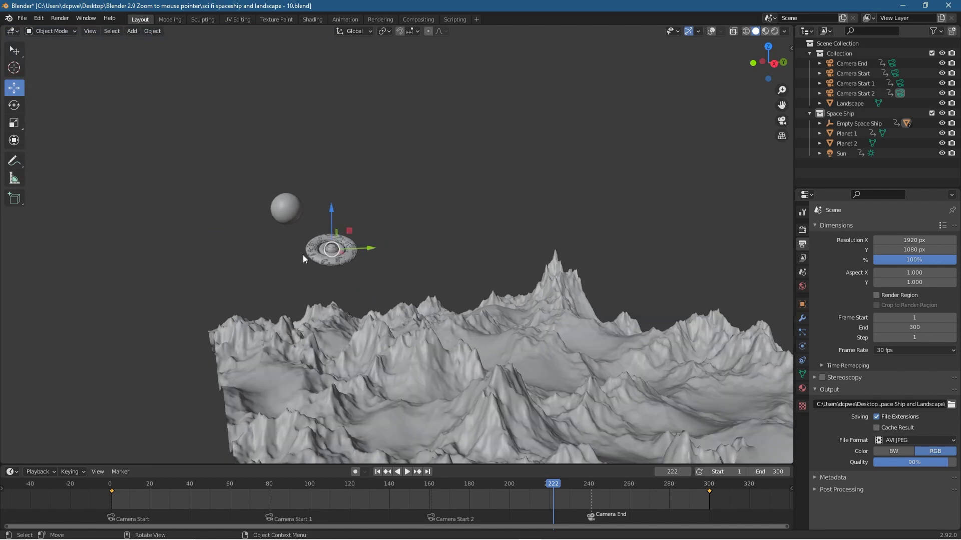
pyautogui.moveTo(302, 254); pyautogui.dragTo(291, 275, button='middle')
# Step: Select Planet 1, zoom in and out on it, and view the landscape edge-on
pyautogui.click(181, 186)
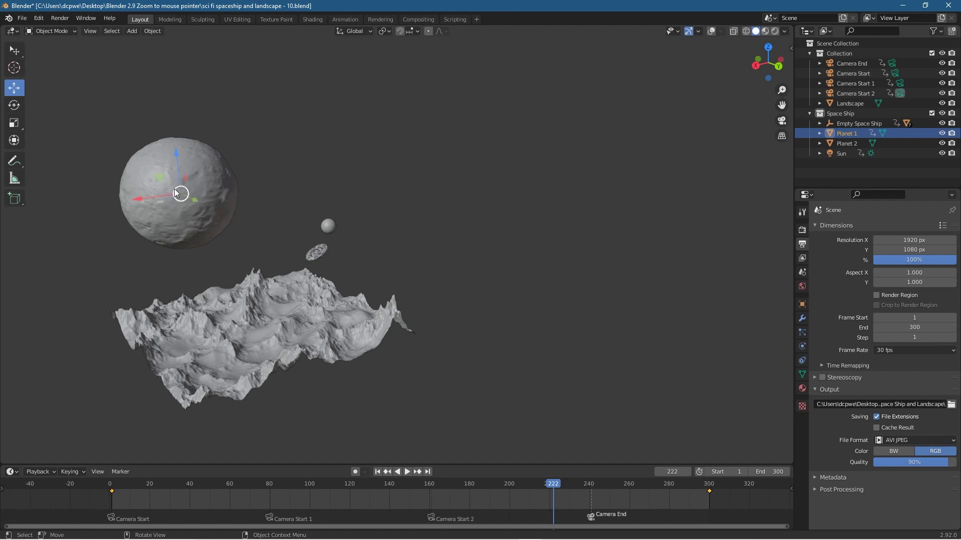
pyautogui.scroll(2, 178, 193)
pyautogui.scroll(6, 176, 193)
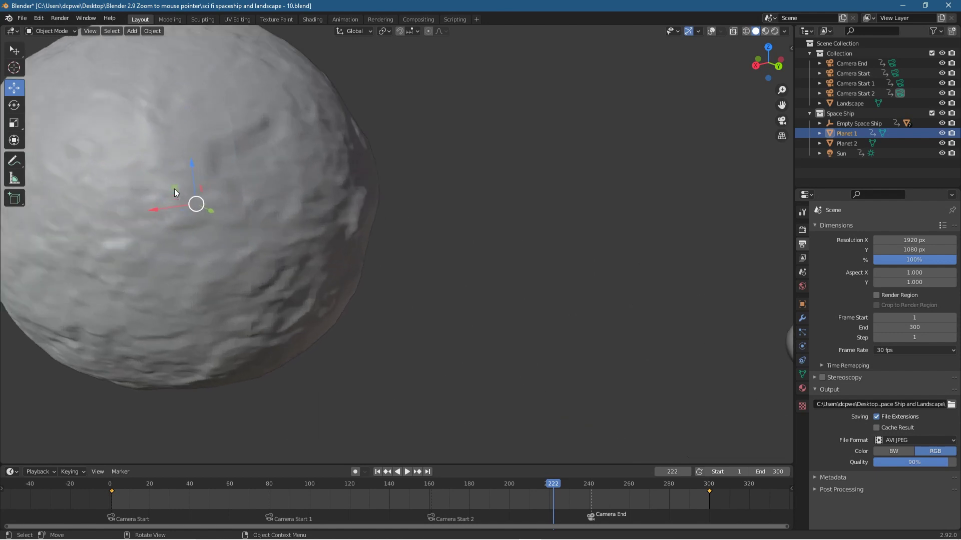
pyautogui.scroll(-8, 174, 188)
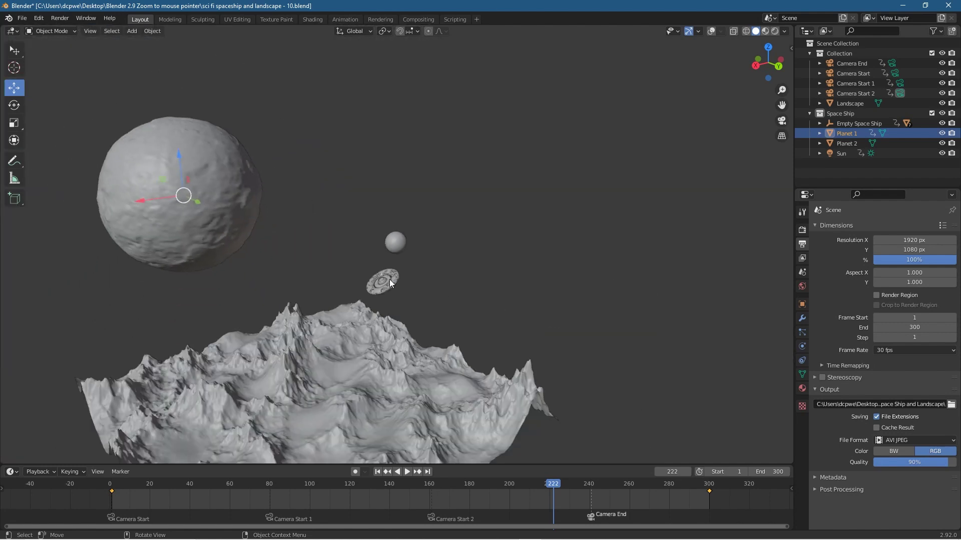
pyautogui.scroll(10, 390, 281)
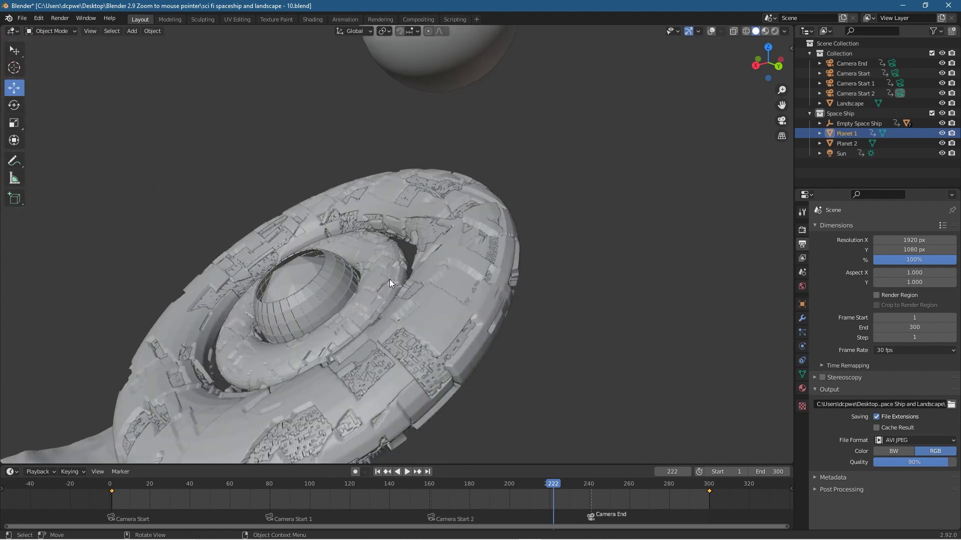
pyautogui.scroll(-12, 389, 279)
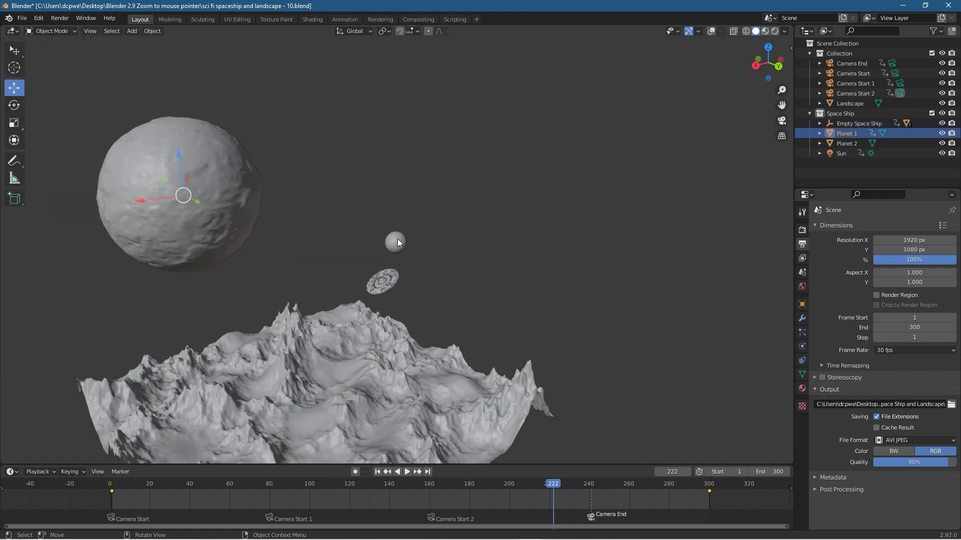
pyautogui.scroll(10, 399, 243)
pyautogui.scroll(2, 398, 243)
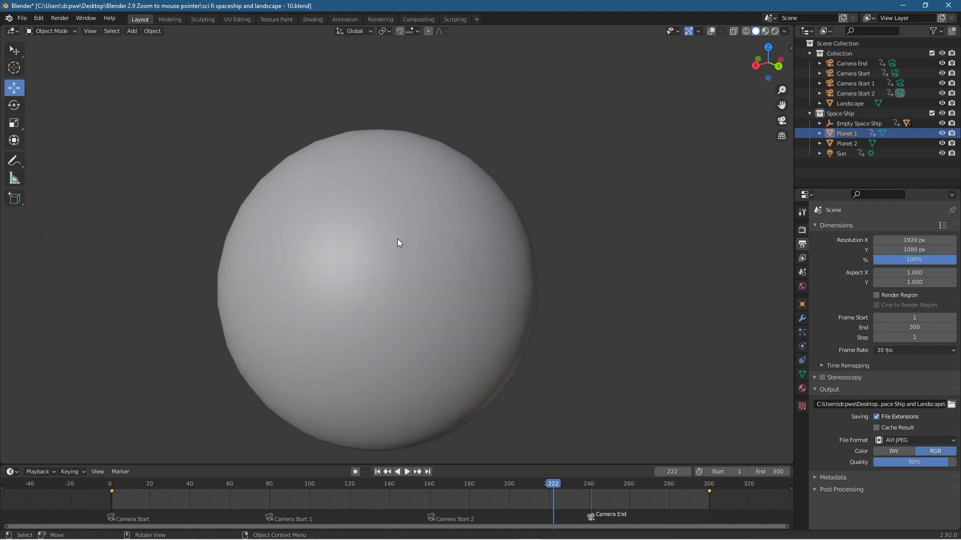
pyautogui.scroll(-12, 398, 243)
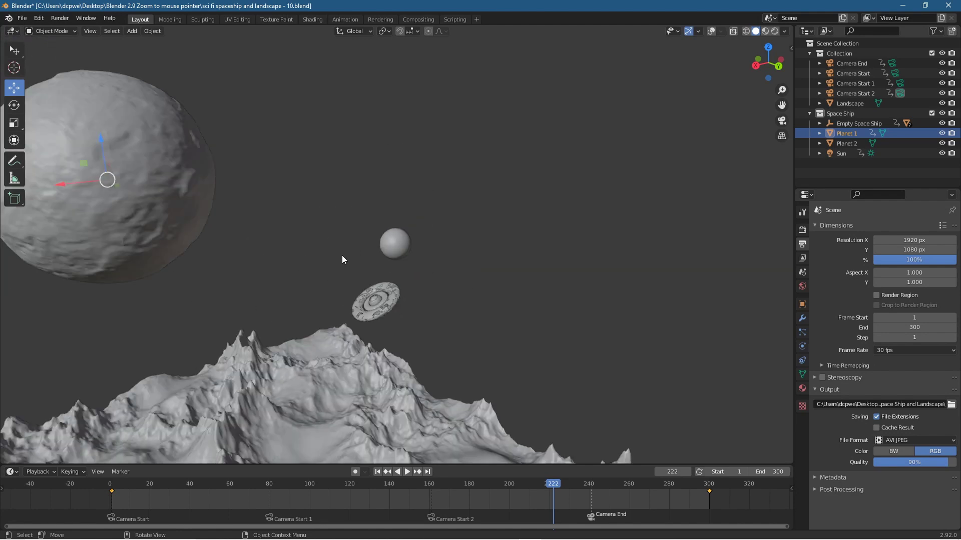
pyautogui.scroll(-3, 316, 370)
pyautogui.moveTo(289, 354); pyautogui.dragTo(311, 295, button='middle')
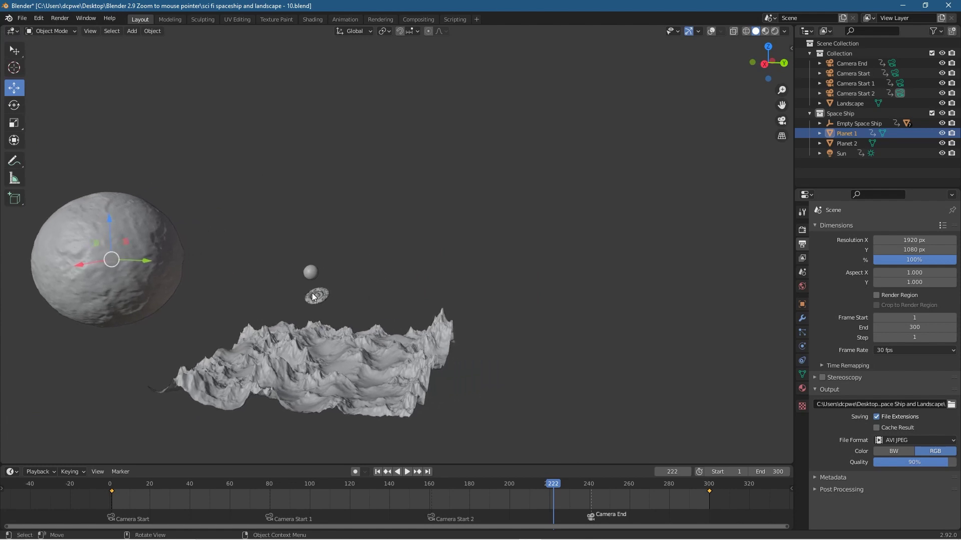
# Step: Select the spaceship, recheck Navigation preferences, and zoom and orbit close around the ship
pyautogui.click(313, 297)
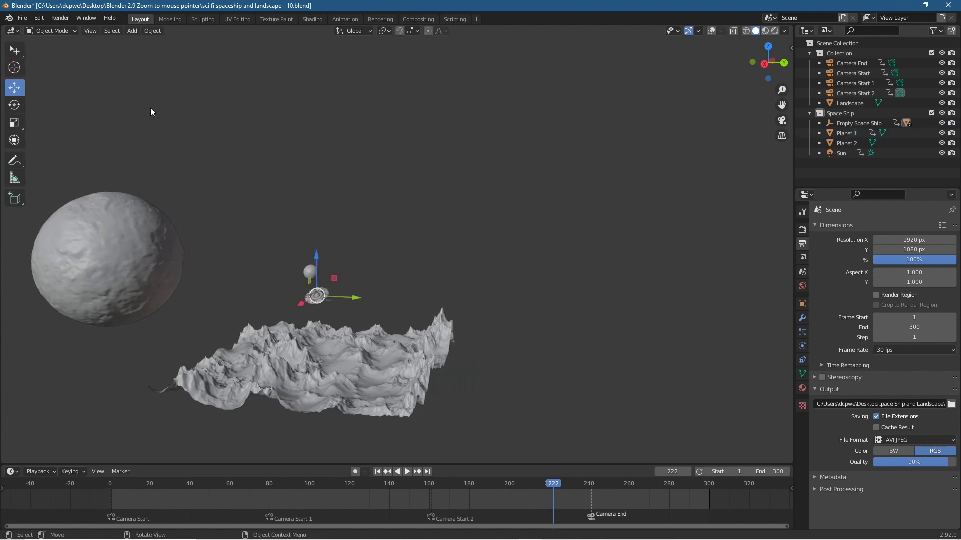
pyautogui.click(39, 18)
pyautogui.click(55, 165)
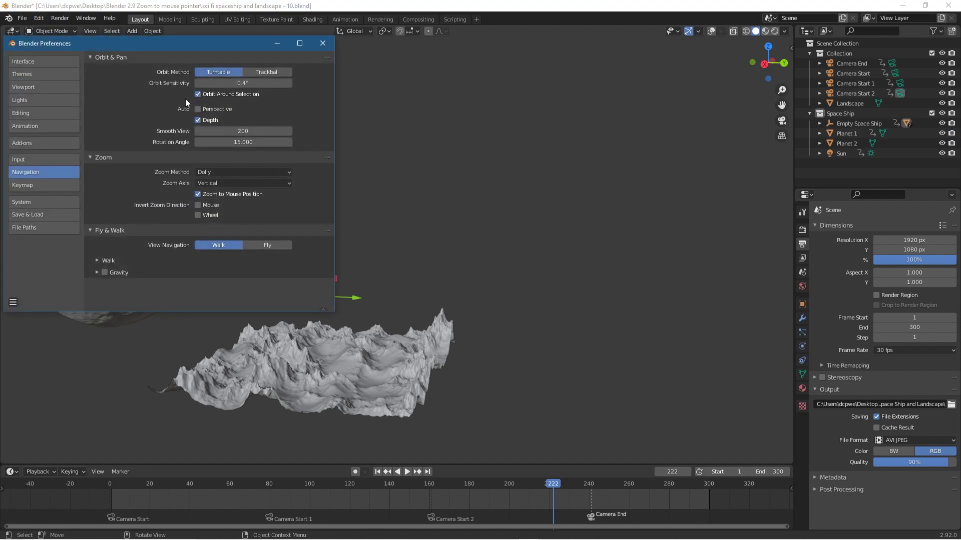
pyautogui.click(329, 45)
pyautogui.scroll(5, 306, 287)
pyautogui.scroll(1, 321, 298)
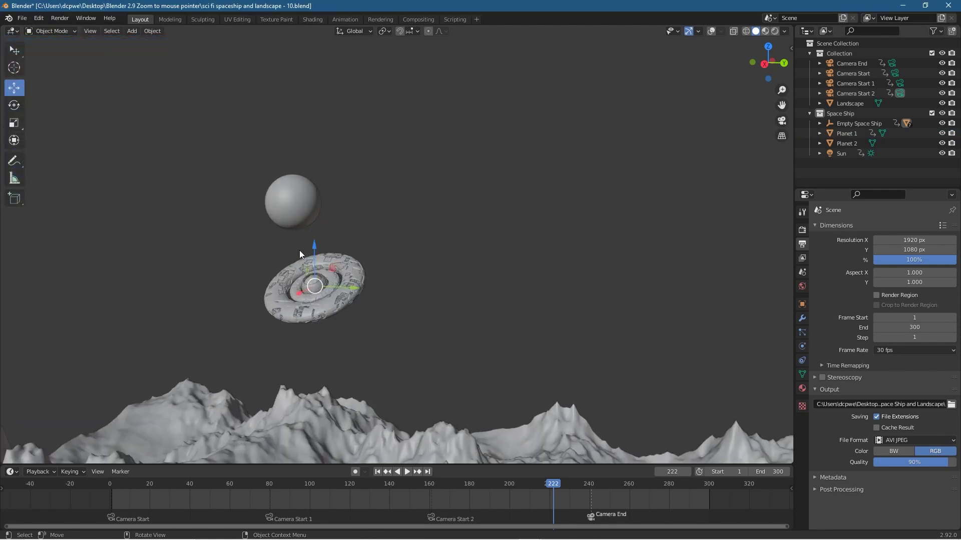
pyautogui.scroll(-6, 320, 285)
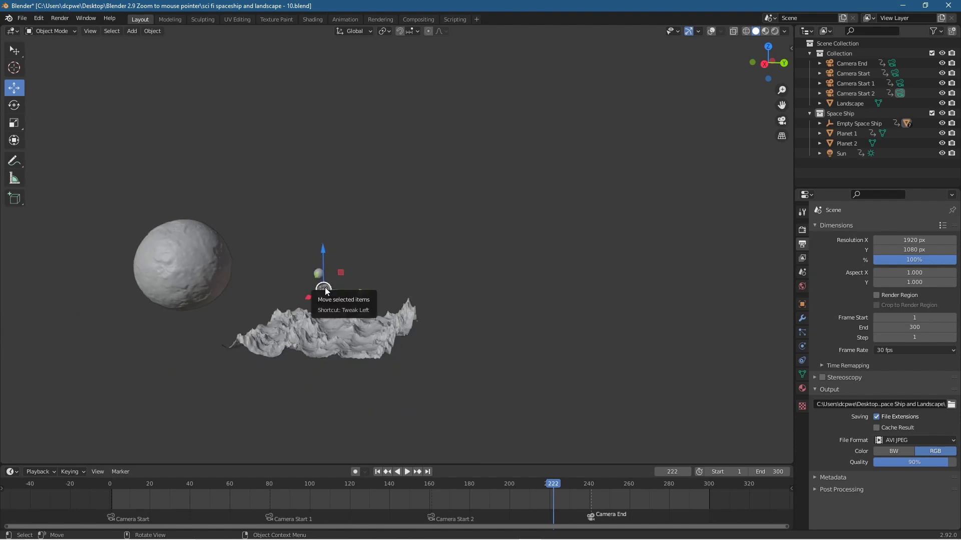
pyautogui.scroll(6, 325, 288)
pyautogui.moveTo(325, 287)
pyautogui.mouseDown(button='middle')
pyautogui.moveTo(333, 293)
pyautogui.moveTo(191, 293)
pyautogui.moveTo(320, 299)
pyautogui.mouseUp(button='middle')
pyautogui.scroll(5, 328, 297)
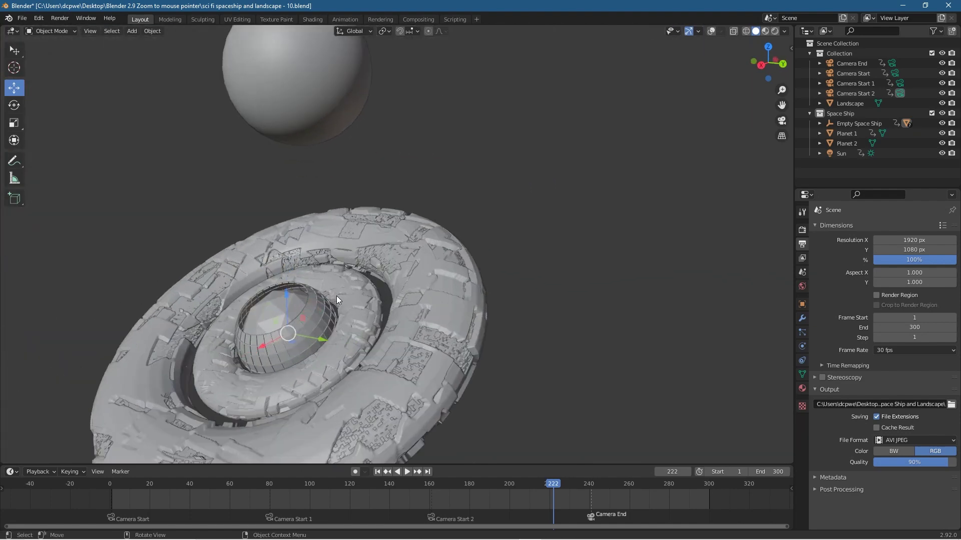
# Step: Switch the viewport to Material Preview, then Rendered shading, orbiting around the ship
pyautogui.click(766, 30)
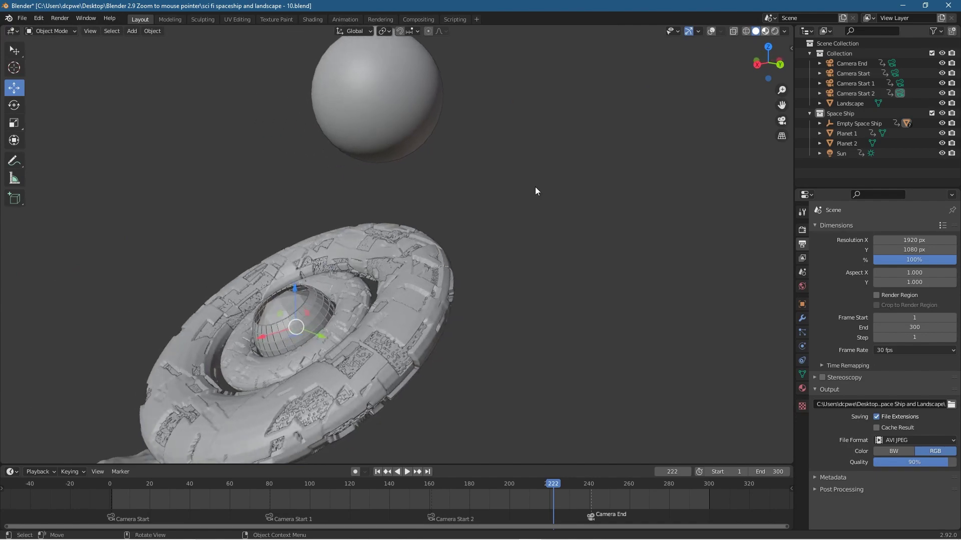
pyautogui.moveTo(223, 337)
pyautogui.mouseDown(button='middle')
pyautogui.moveTo(251, 353)
pyautogui.moveTo(410, 335)
pyautogui.moveTo(589, 363)
pyautogui.moveTo(708, 362)
pyautogui.mouseUp(button='middle')
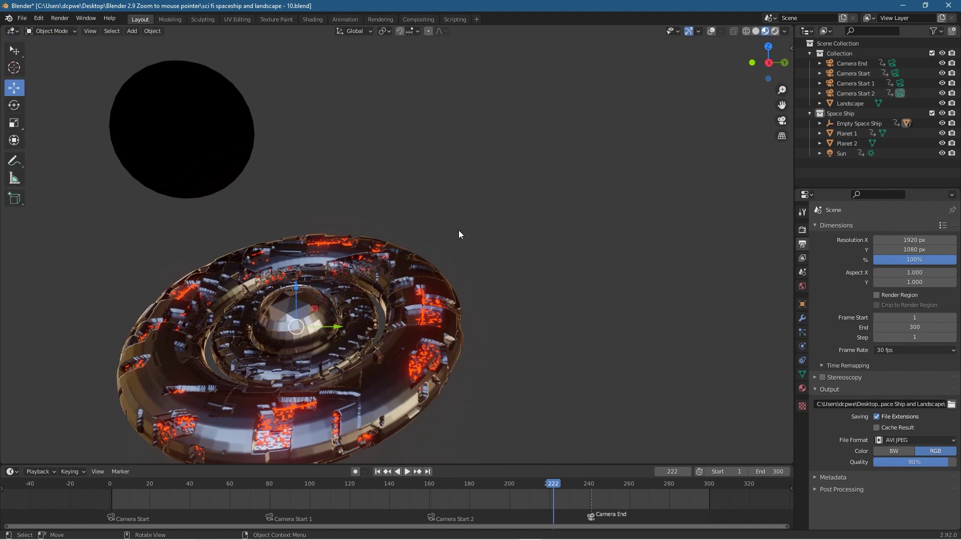
pyautogui.press('z')
pyautogui.moveTo(422, 251)
pyautogui.mouseDown(button='middle')
pyautogui.moveTo(374, 380)
pyautogui.moveTo(305, 372)
pyautogui.moveTo(233, 384)
pyautogui.moveTo(252, 400)
pyautogui.mouseUp(button='middle')
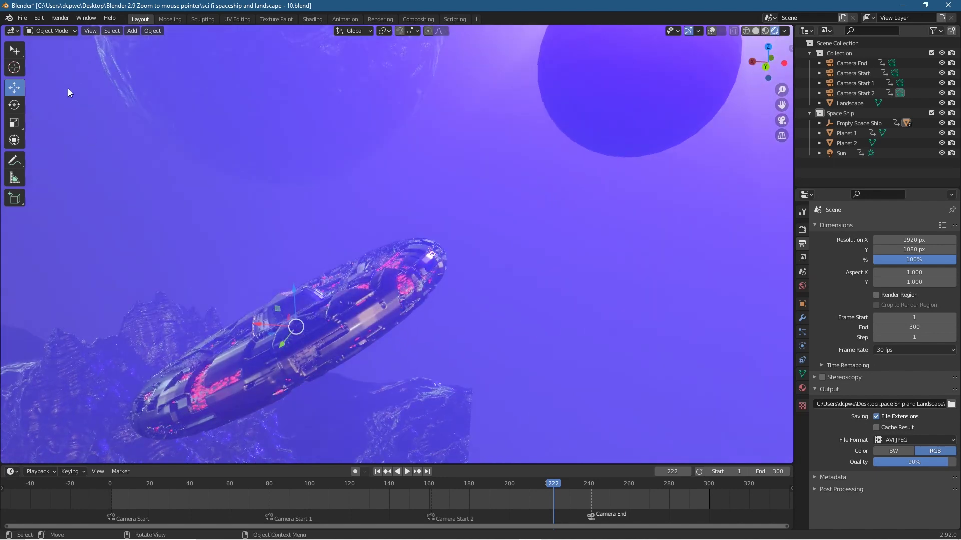
pyautogui.click(40, 17)
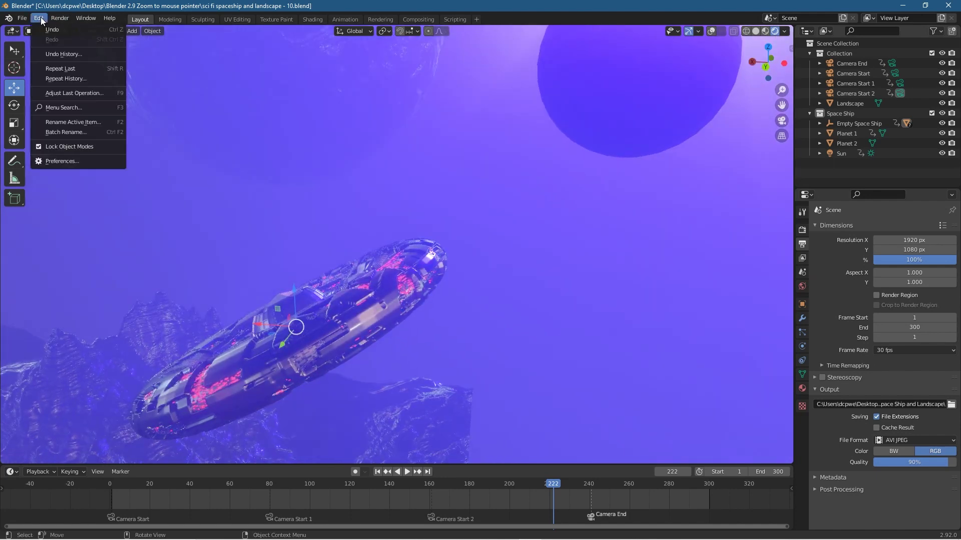
pyautogui.click(64, 161)
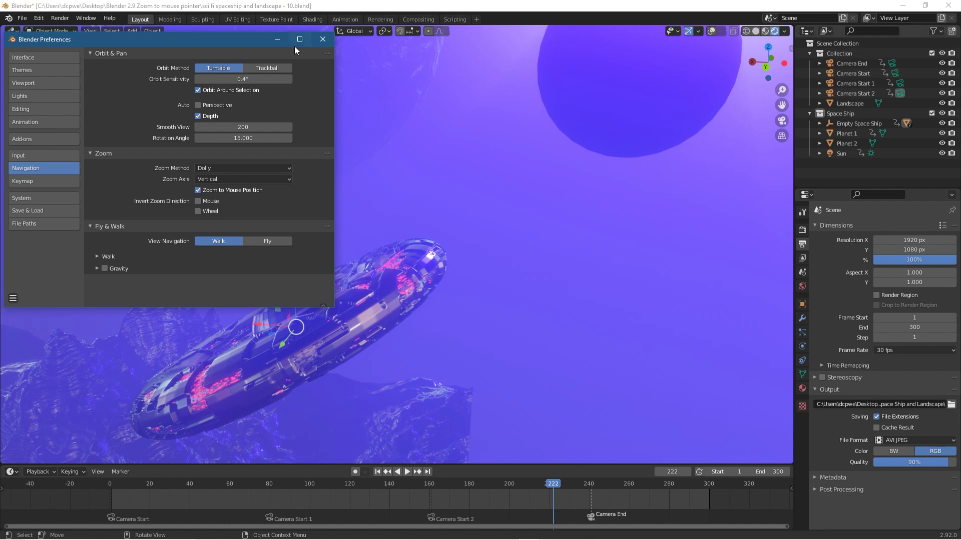
pyautogui.click(323, 39)
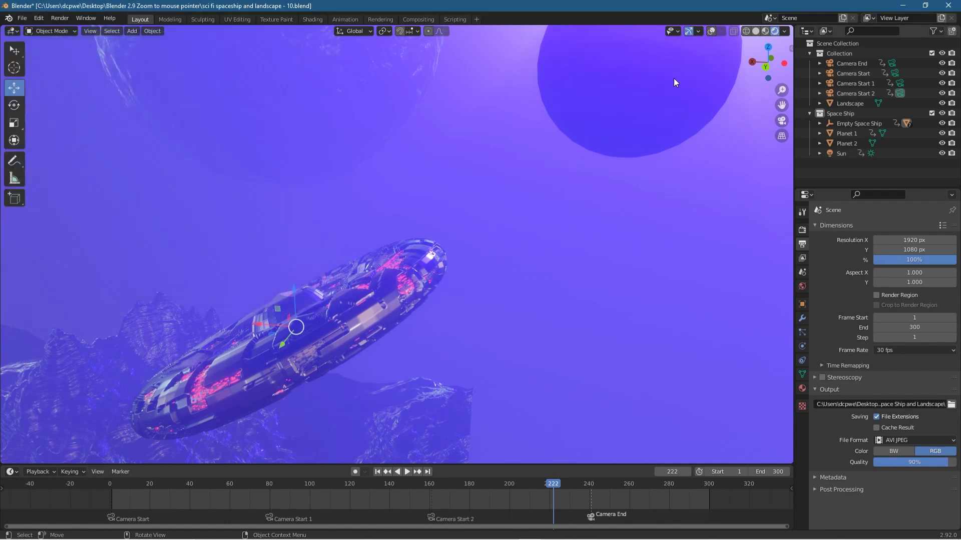
# Step: Switch back to Material Preview shading, zoom out, and zoom in and out on Planet 1
pyautogui.click(765, 31)
pyautogui.scroll(-5, 379, 236)
pyautogui.scroll(-2, 341, 250)
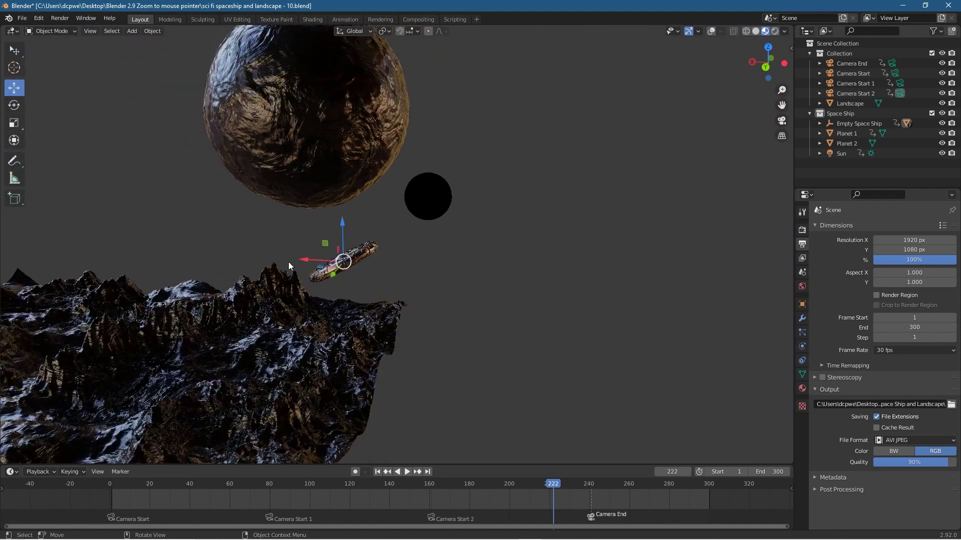
pyautogui.click(326, 95)
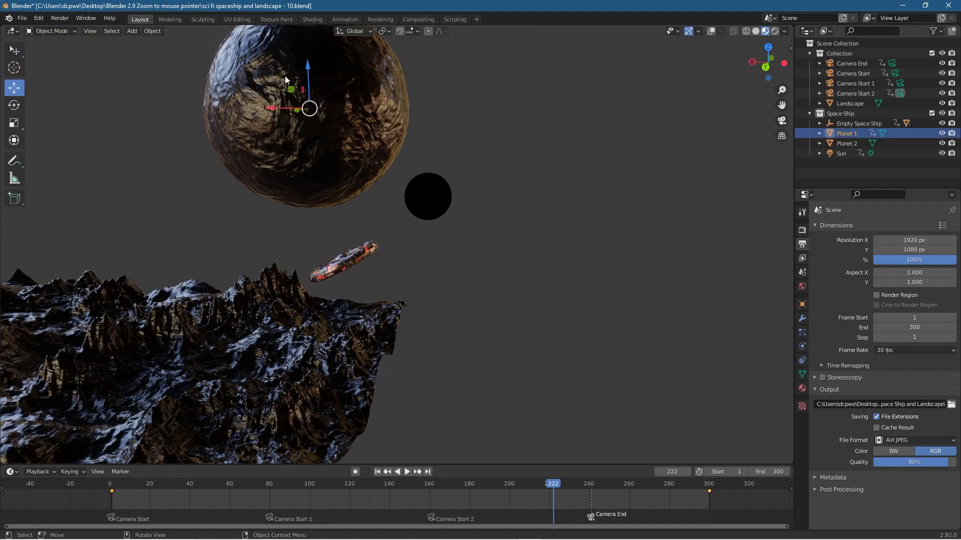
pyautogui.scroll(7, 284, 76)
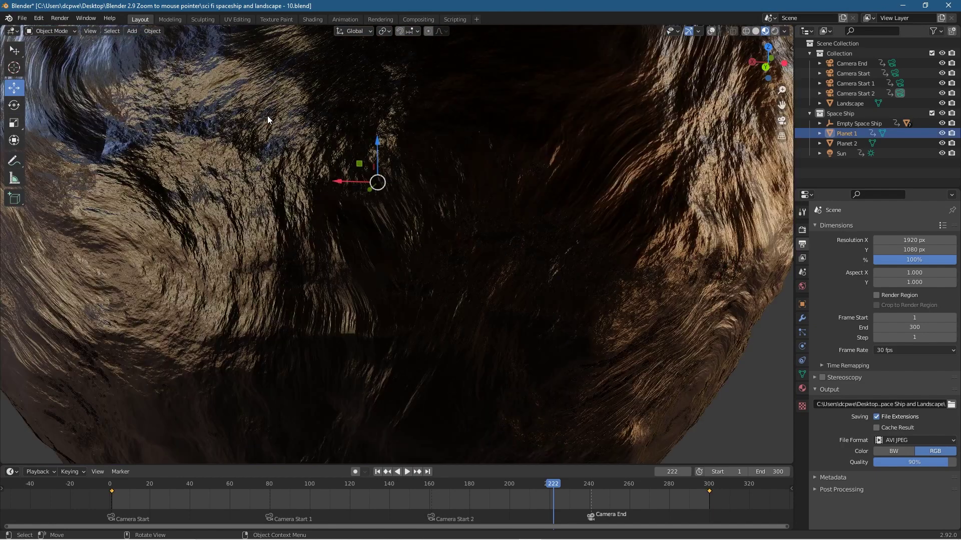
pyautogui.scroll(-6, 300, 165)
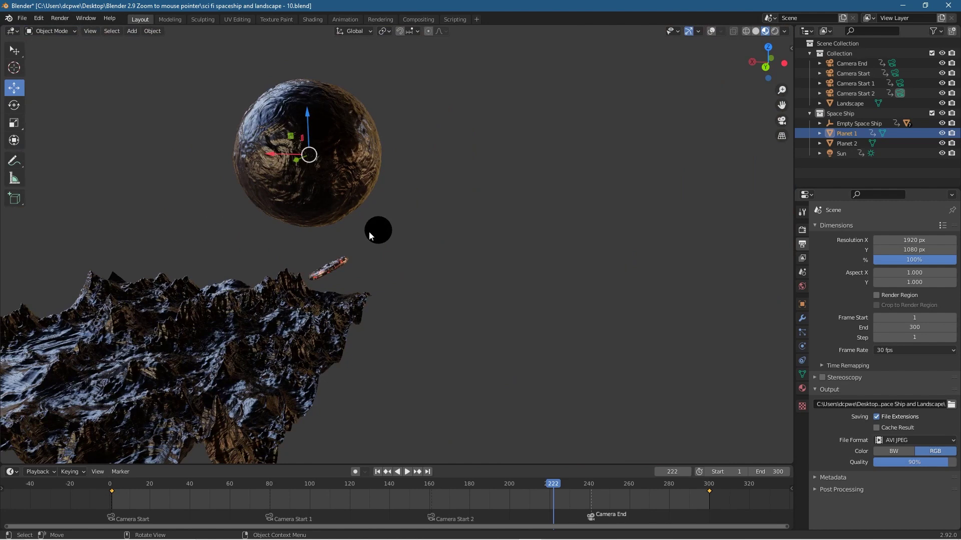
# Step: Select the small black Planet 2 and zoom in and out around it
pyautogui.click(377, 231)
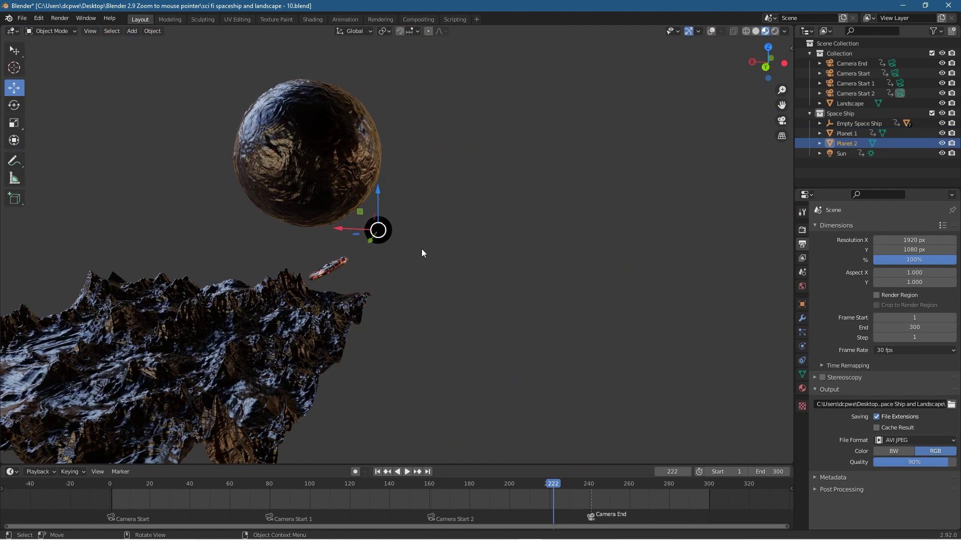
pyautogui.moveTo(404, 239)
pyautogui.keyDown('shift'); pyautogui.mouseDown(button='middle')
pyautogui.moveTo(268, 285)
pyautogui.moveTo(647, 272)
pyautogui.moveTo(457, 277)
pyautogui.mouseUp(button='middle'); pyautogui.keyUp('shift')
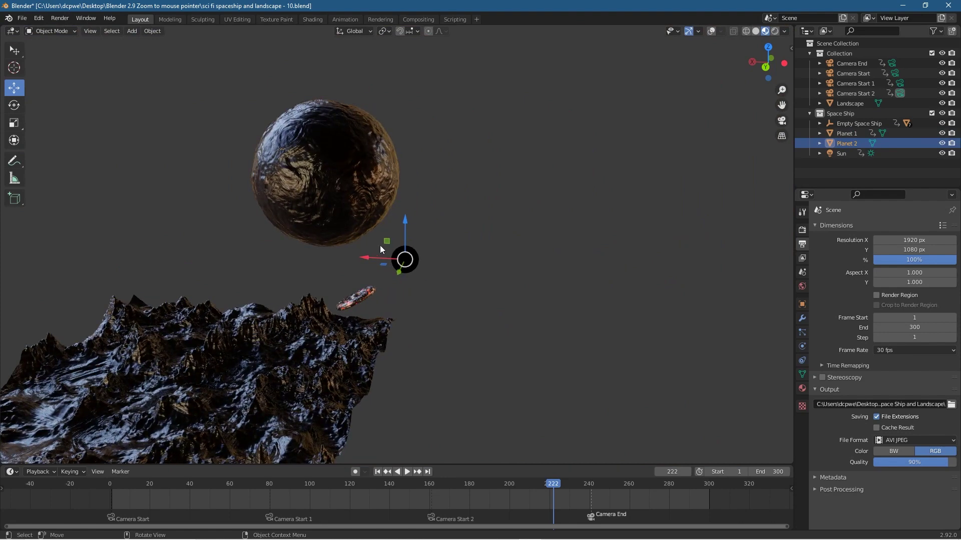
pyautogui.scroll(5, 450, 264)
pyautogui.scroll(-2, 466, 265)
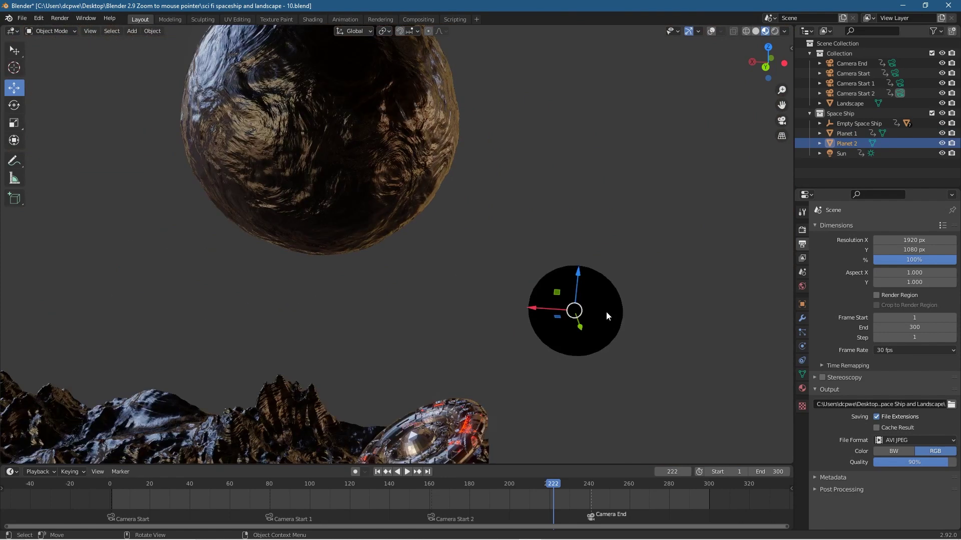
pyautogui.scroll(8, 607, 314)
pyautogui.scroll(-4, 511, 287)
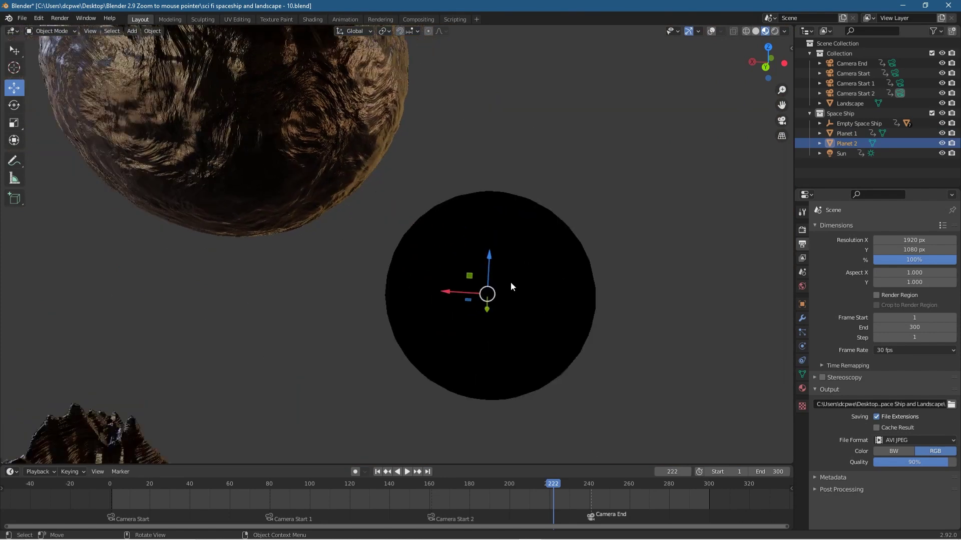
pyautogui.scroll(-4, 511, 284)
pyautogui.scroll(-1, 490, 268)
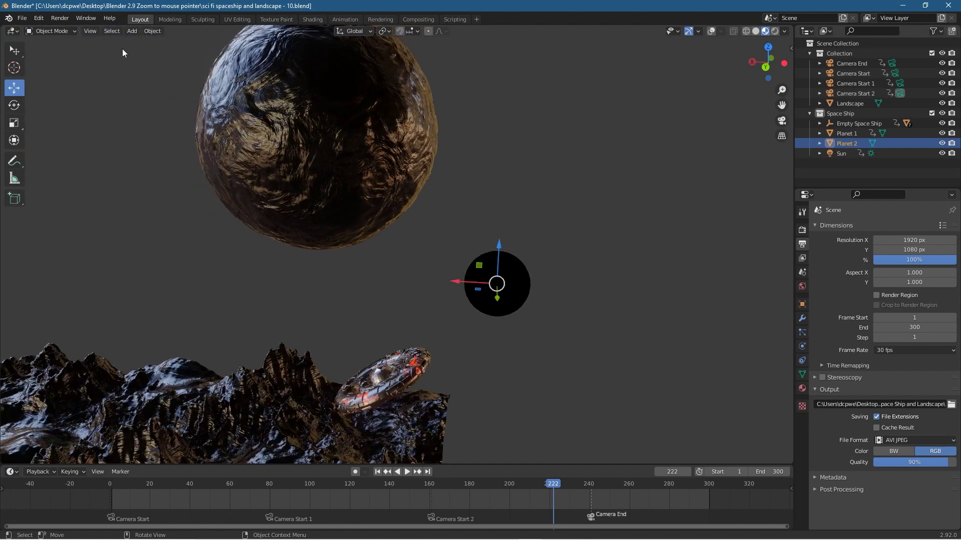
pyautogui.click(22, 17)
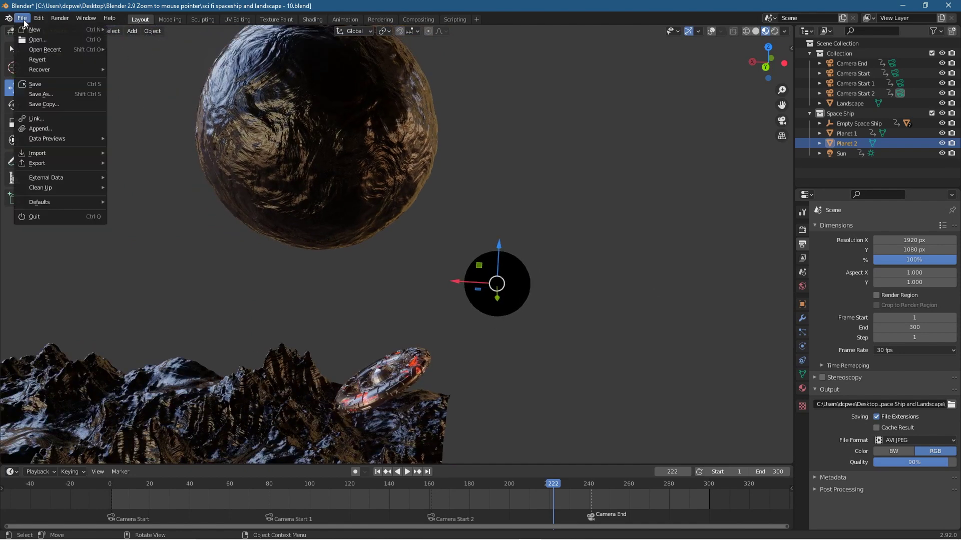
# Step: Save the scene file and snap the view to the Right side
pyautogui.click(41, 81)
pyautogui.moveTo(170, 265); pyautogui.dragTo(349, 293, button='middle')
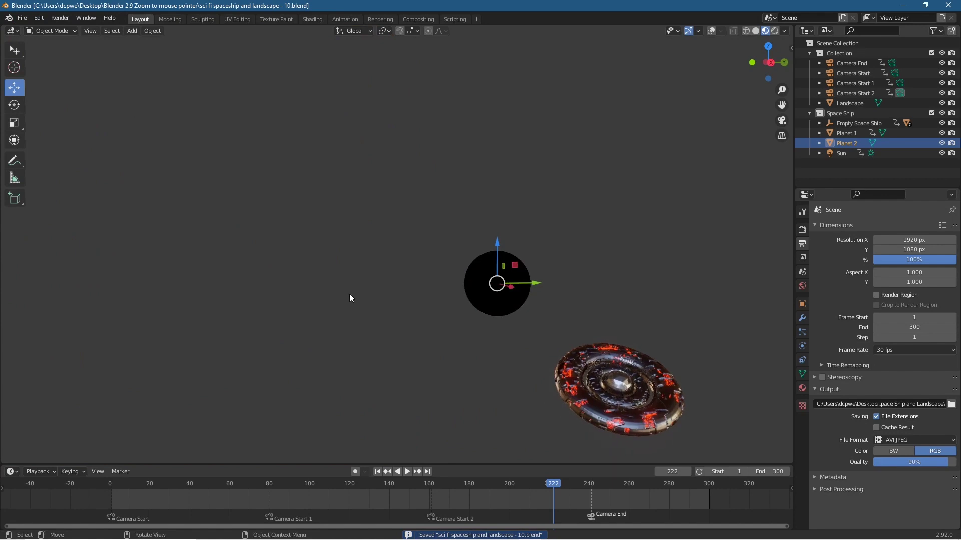
pyautogui.click(752, 62)
# Step: View the scene through the camera in Rendered shading, zooming in slightly
pyautogui.click(775, 31)
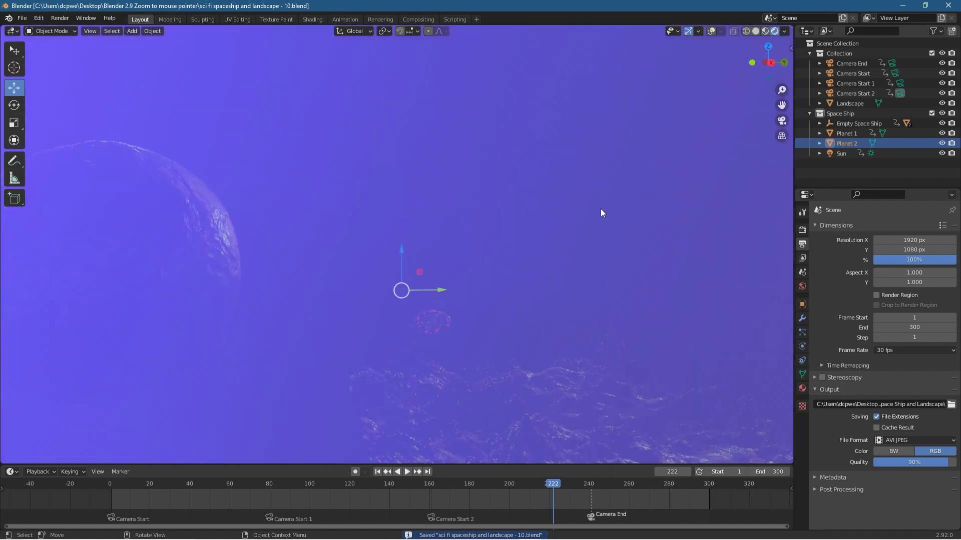
pyautogui.press('KP_0')
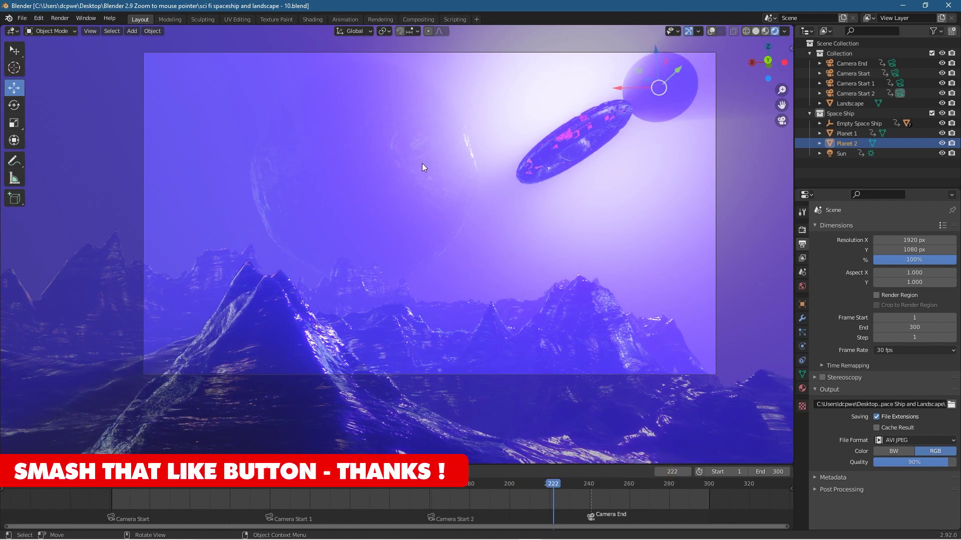
pyautogui.scroll(1, 408, 204)
pyautogui.scroll(2, 407, 204)
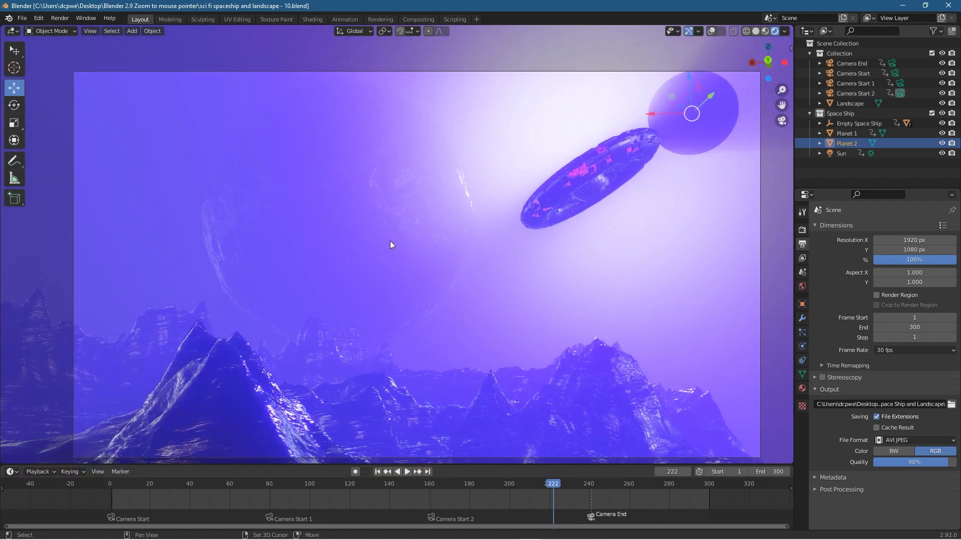
pyautogui.keyDown('shift'); pyautogui.moveTo(391, 244); pyautogui.dragTo(381, 232, button='middle'); pyautogui.keyUp('shift')
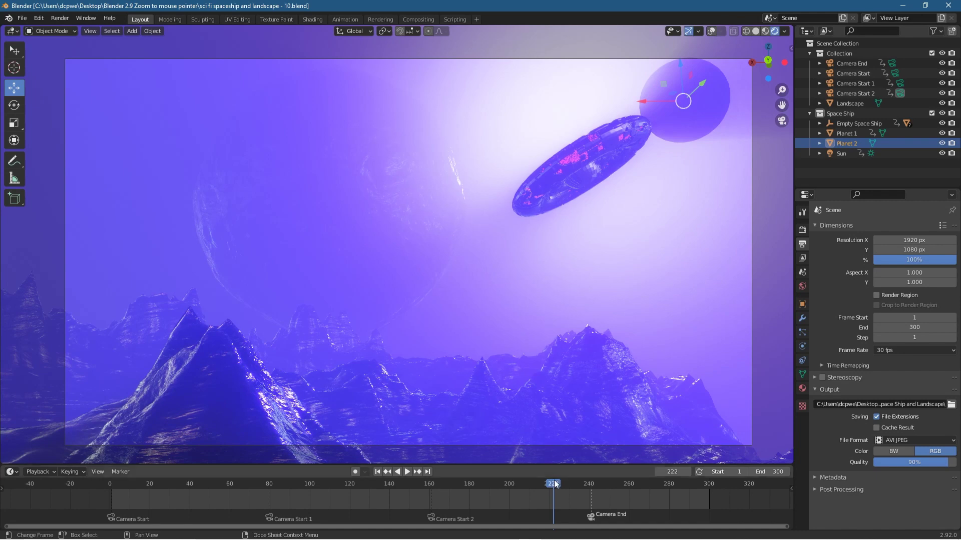
# Step: Scrub the timeline to frame 91 and save the file again
pyautogui.moveTo(554, 483); pyautogui.dragTo(265, 499)
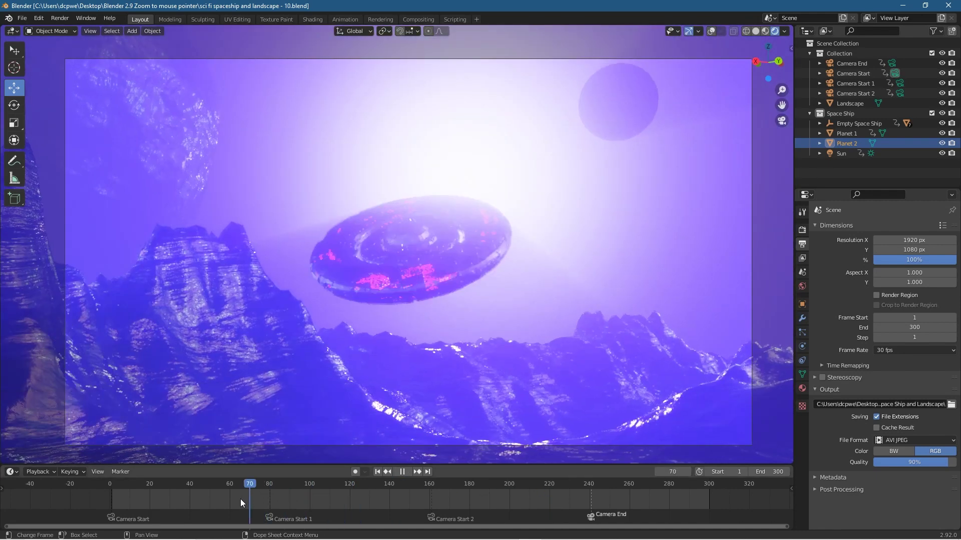
pyautogui.moveTo(240, 499); pyautogui.dragTo(291, 504)
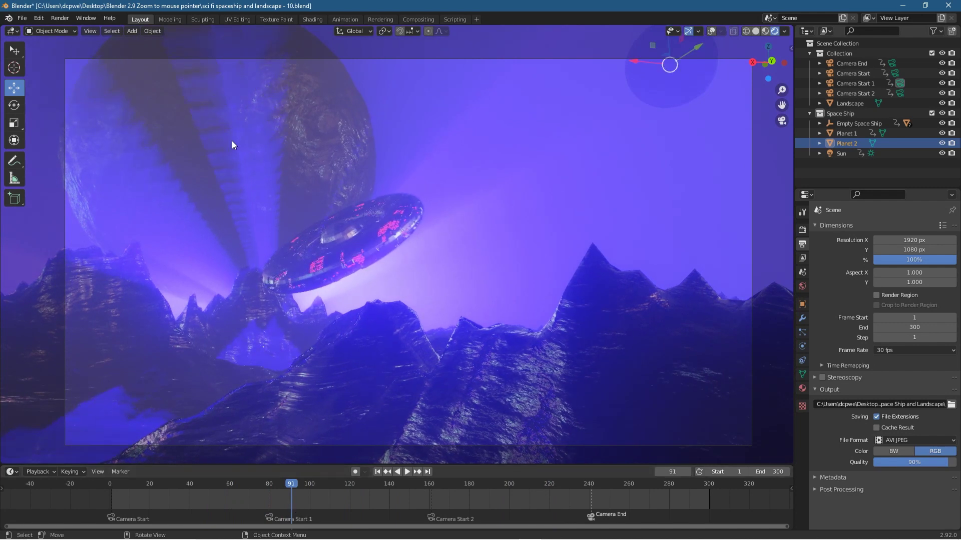
pyautogui.click(22, 18)
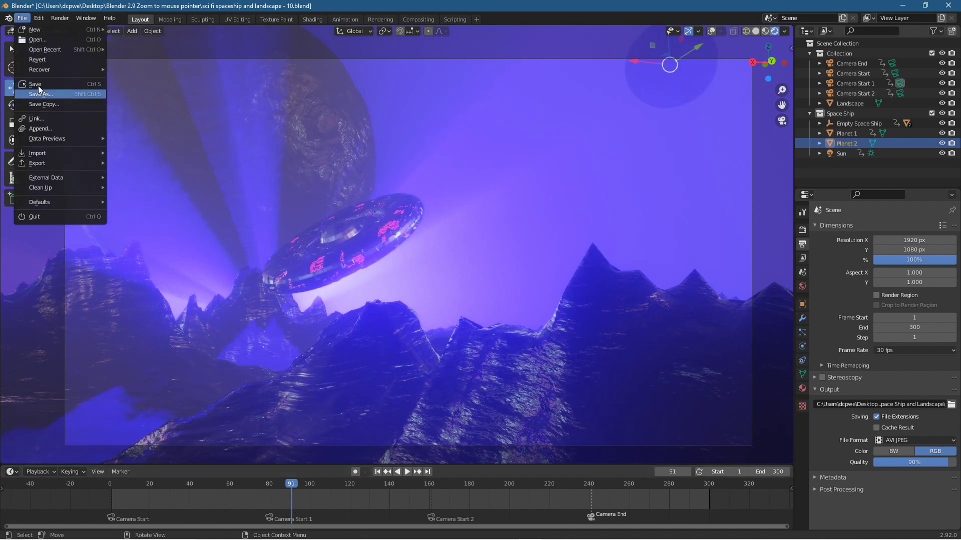
pyautogui.click(38, 85)
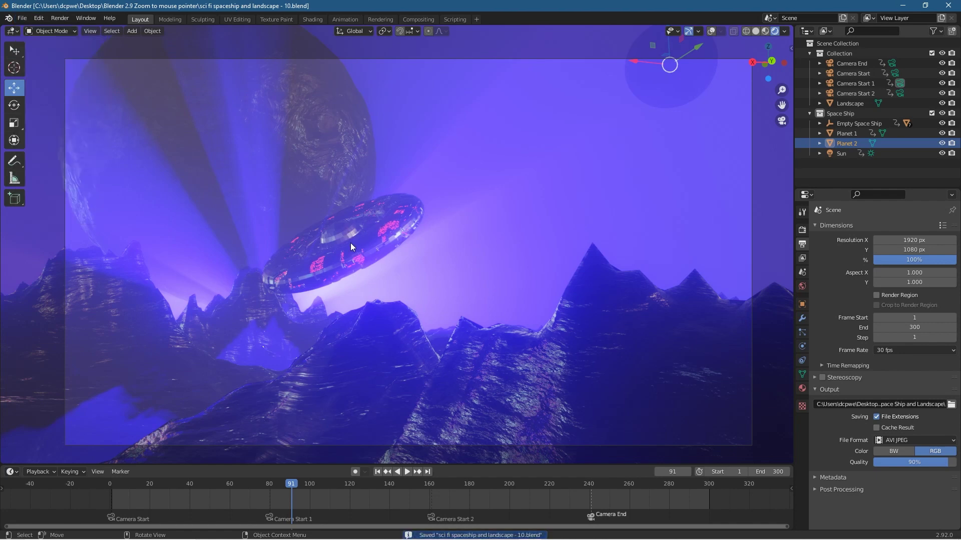
pyautogui.scroll(8, 351, 242)
pyautogui.scroll(-5, 350, 242)
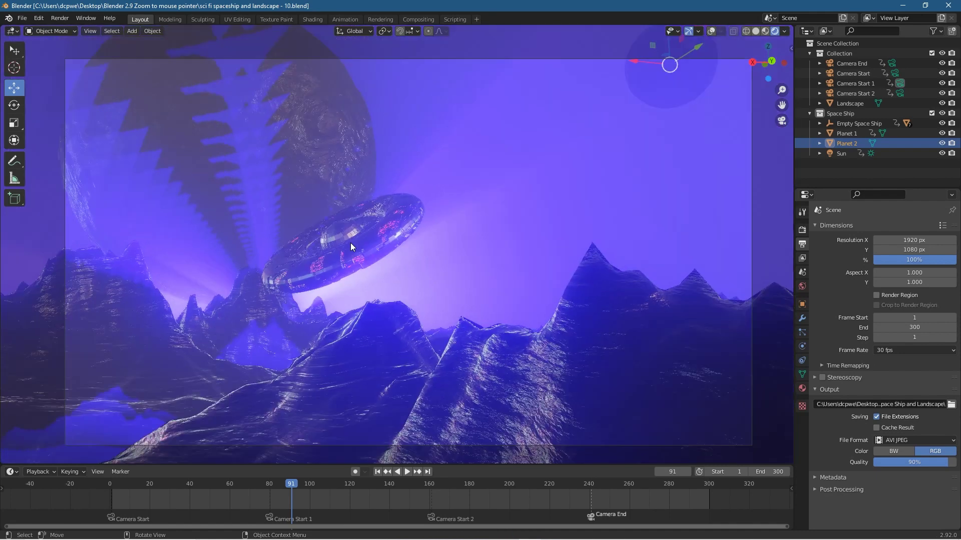